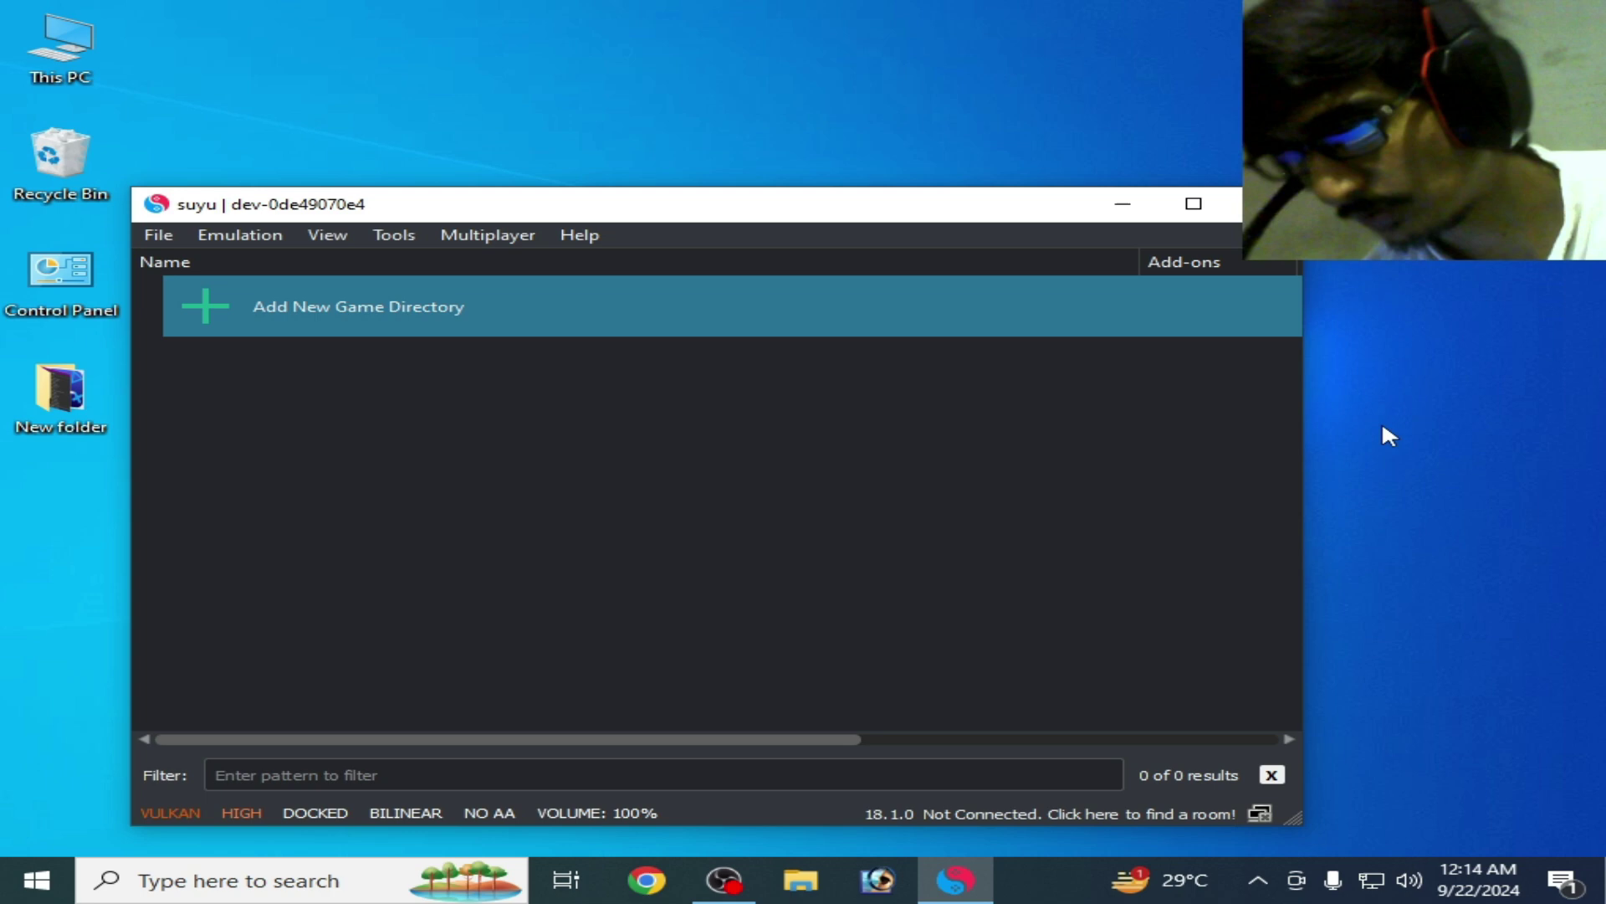
- In the Graphics settings, set NVDEC emulation to CPU Video Decoding
left_click(216, 226)
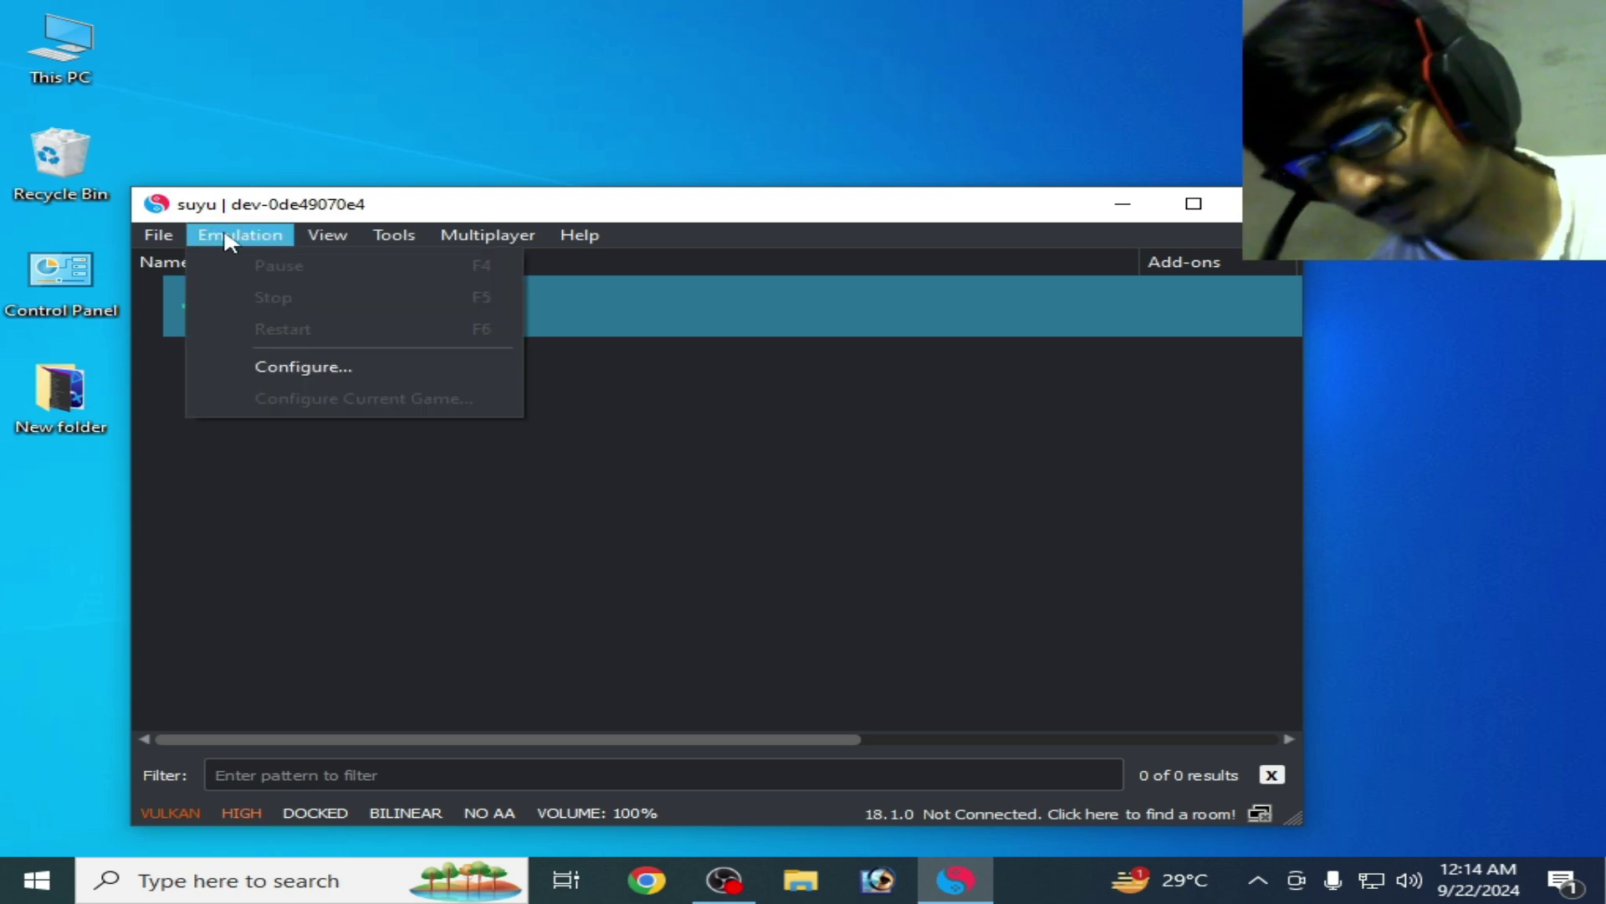
left_click(299, 362)
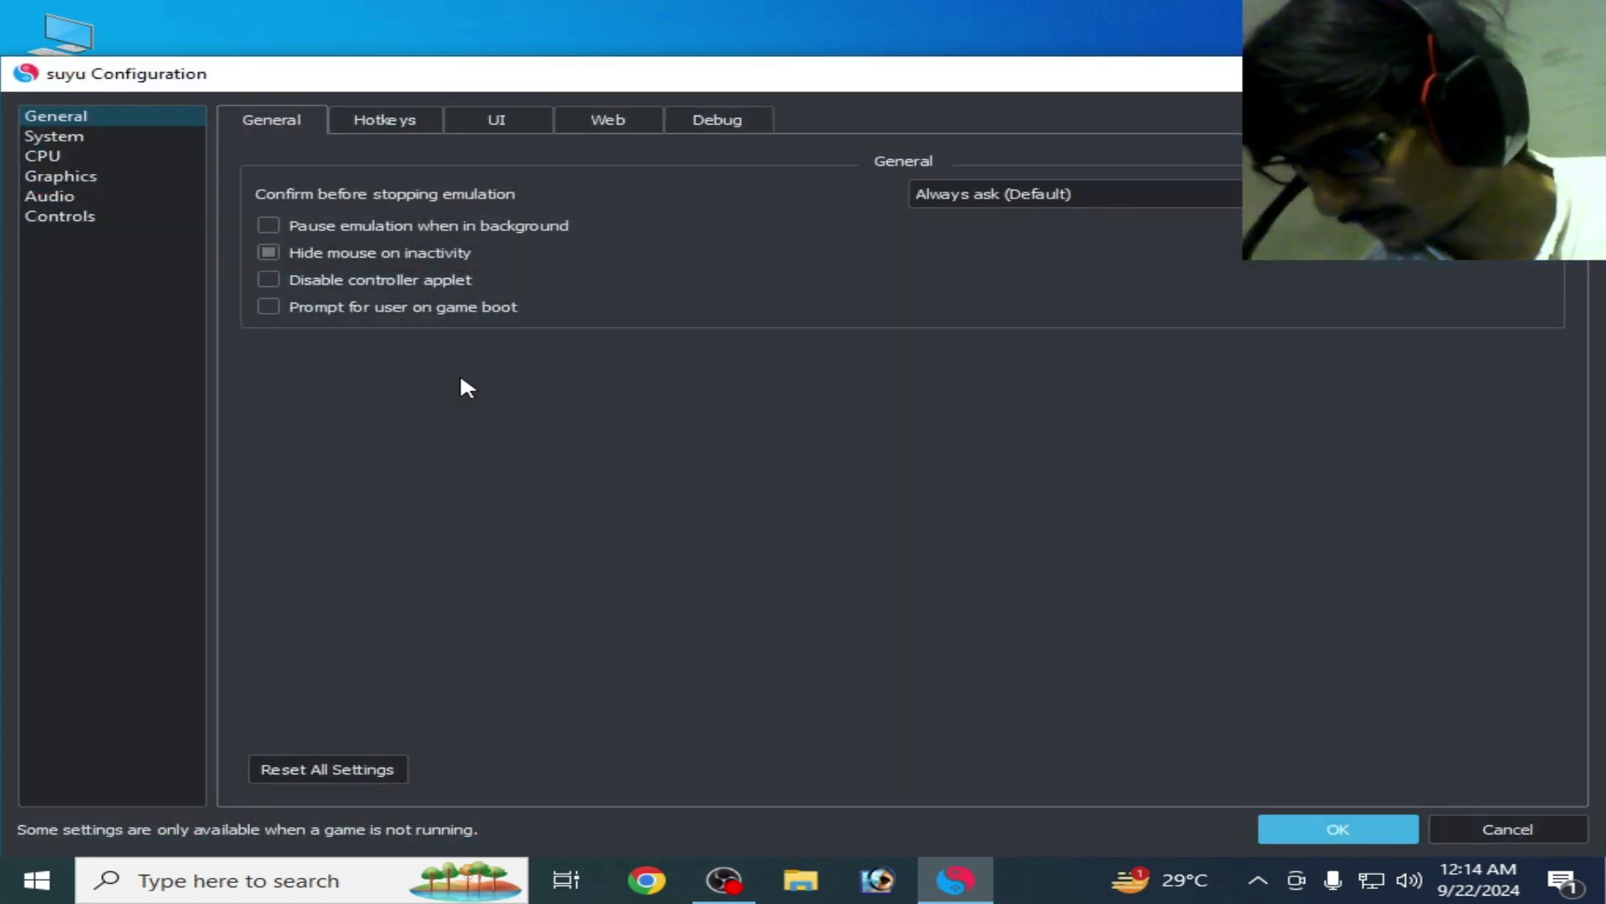
left_click(52, 179)
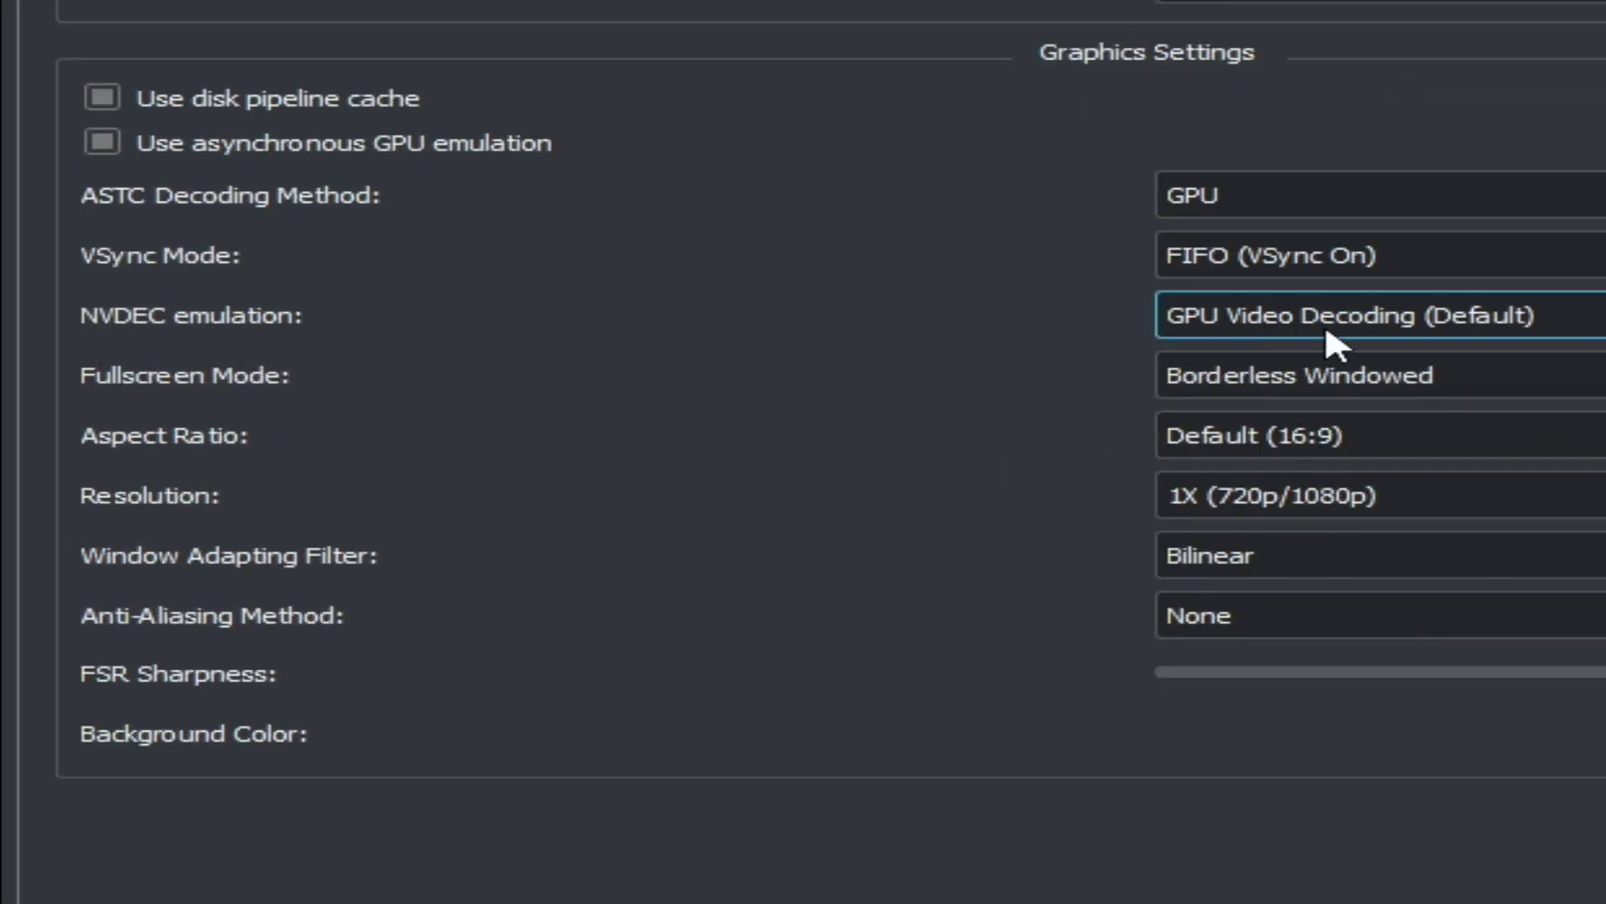
left_click(1321, 325)
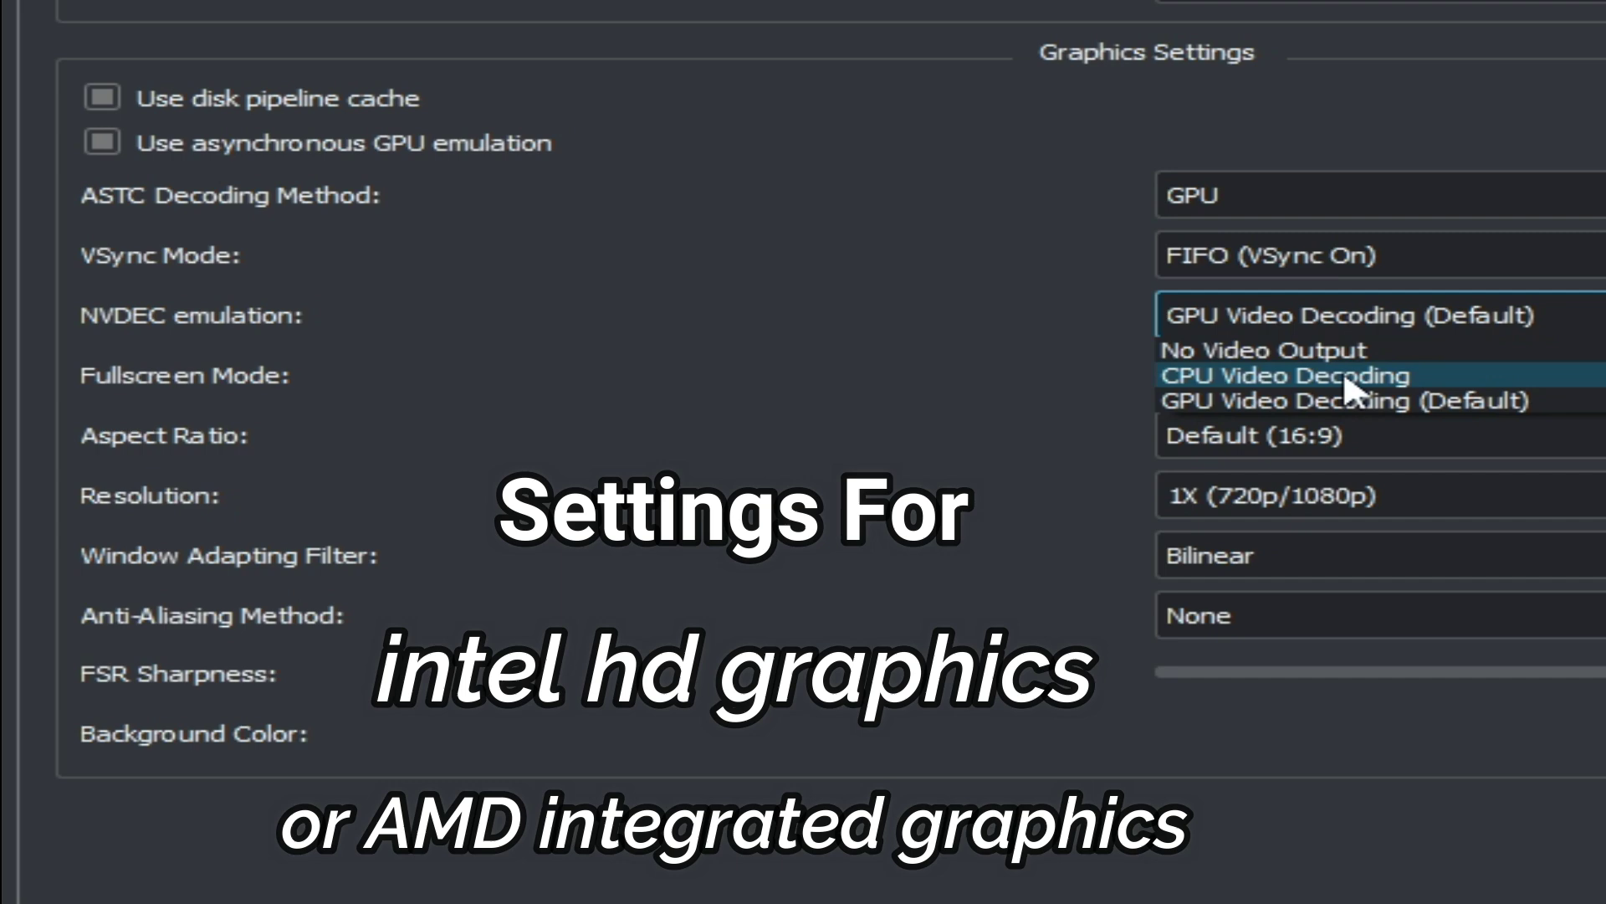
left_click(1263, 376)
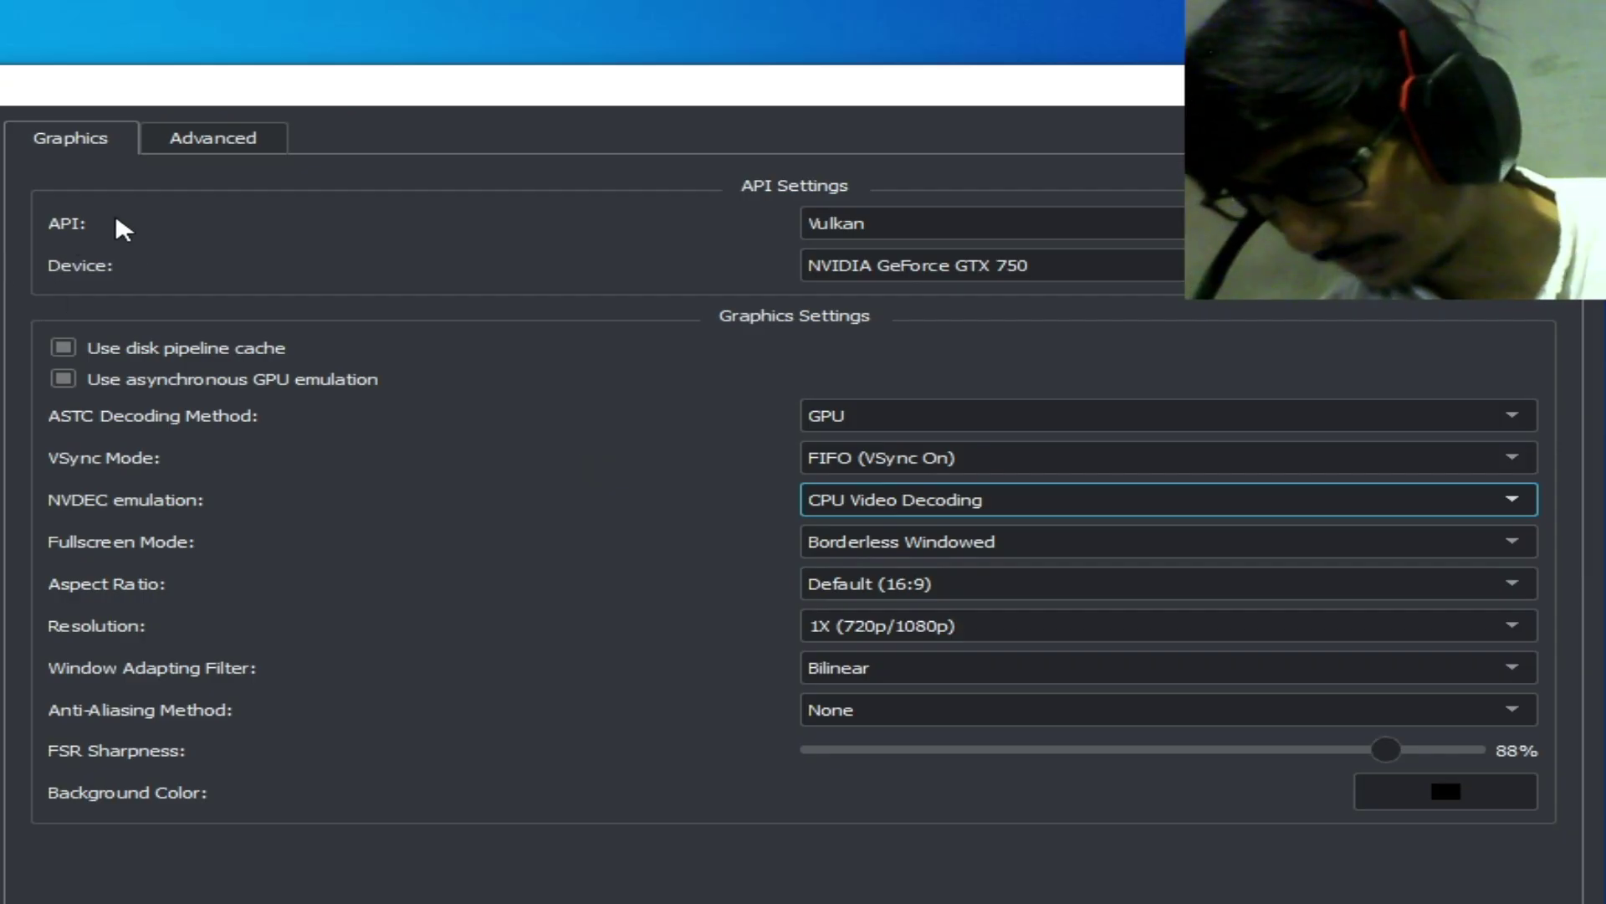
- Keep Vulkan on the NVIDIA GeForce GTX 750 and set resolution to 0.5X (360p/540p)
left_click(865, 219)
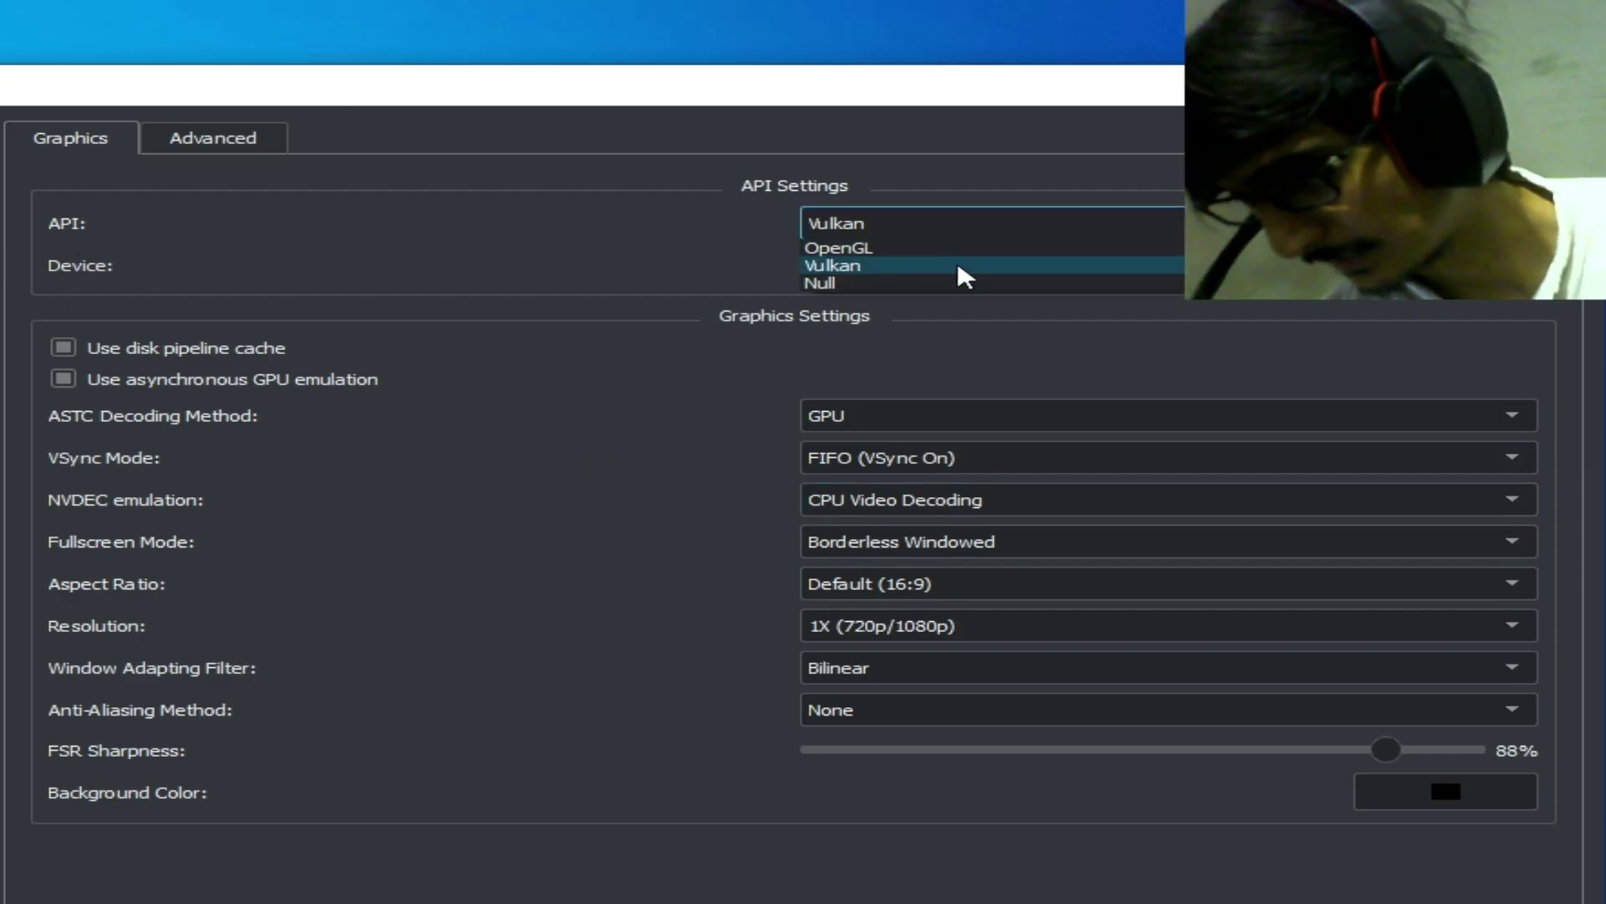
left_click(847, 265)
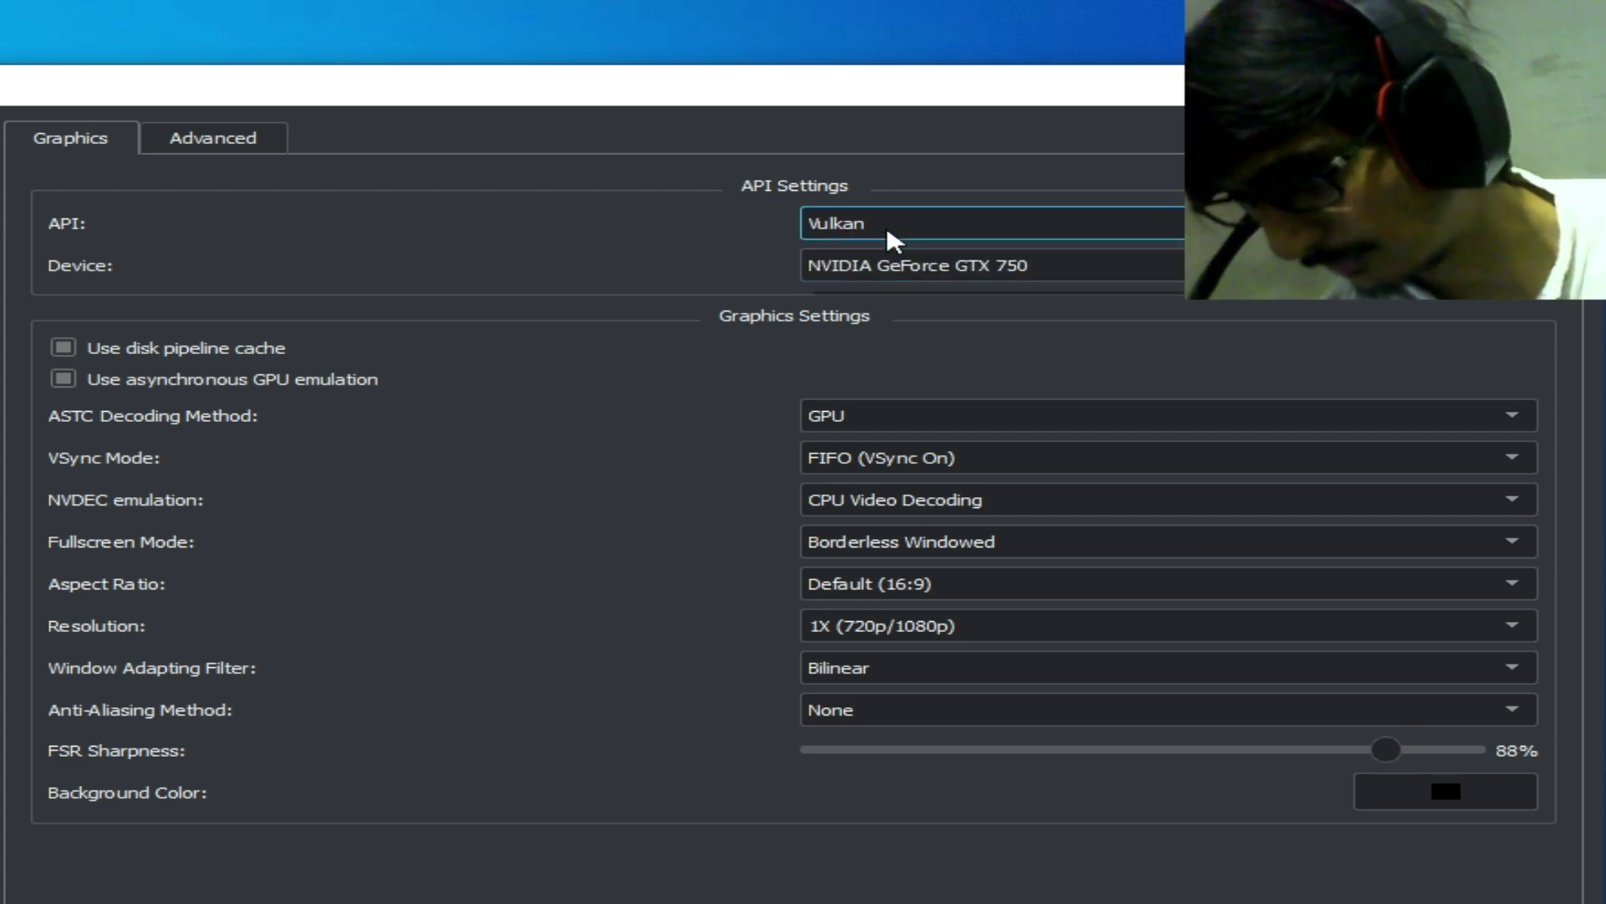
left_click(859, 223)
left_click(869, 228)
left_click(871, 228)
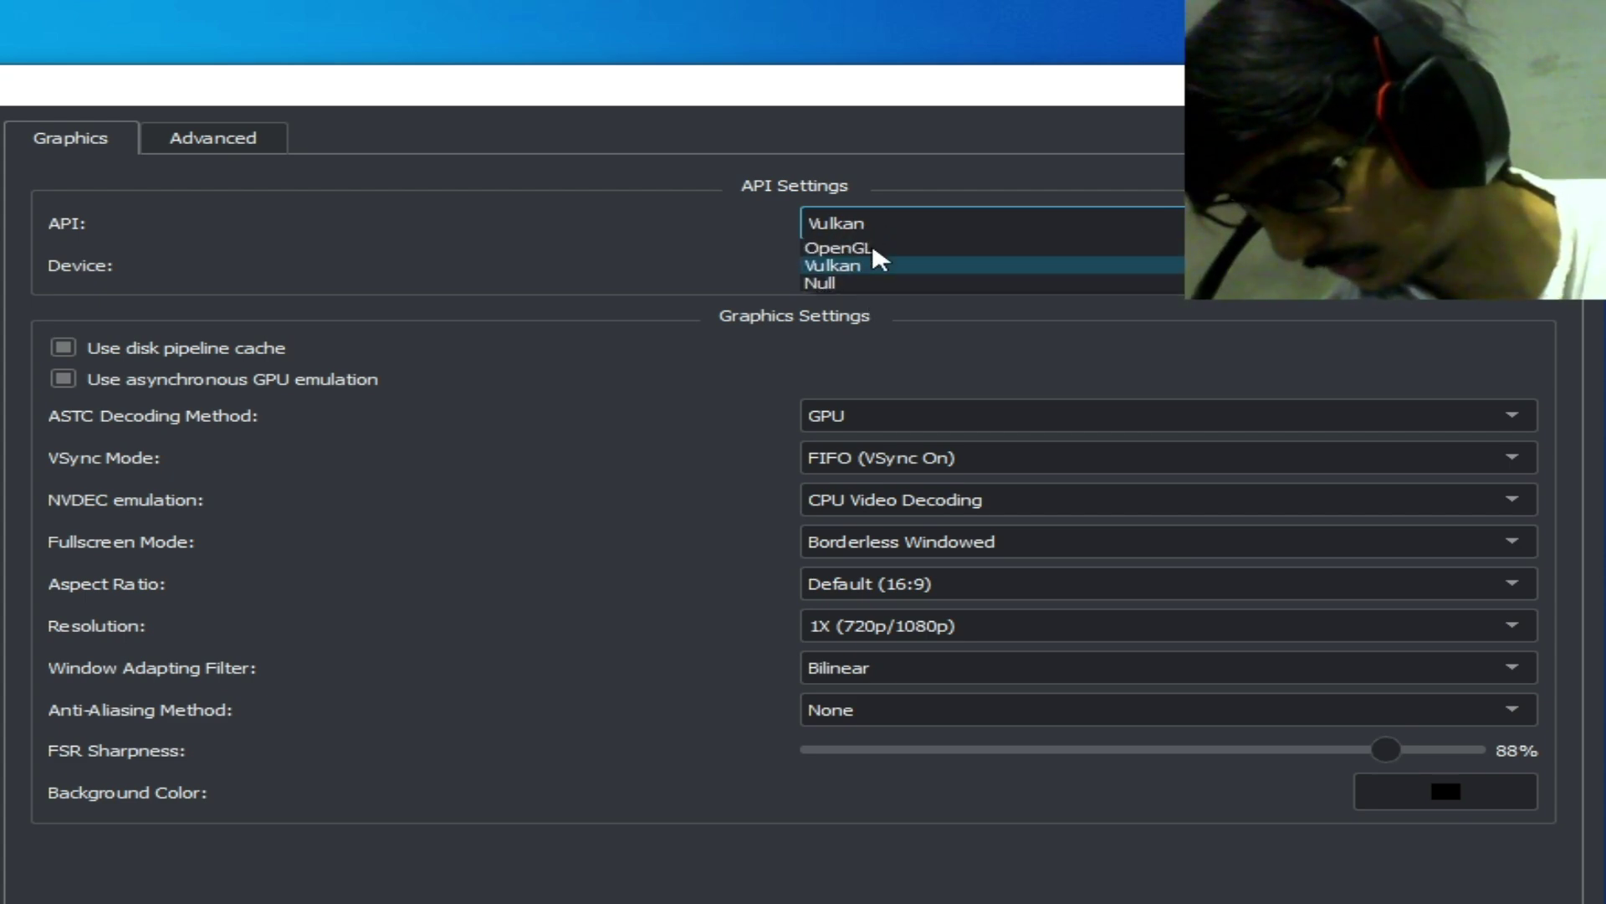
left_click(869, 264)
left_click(908, 272)
left_click(940, 287)
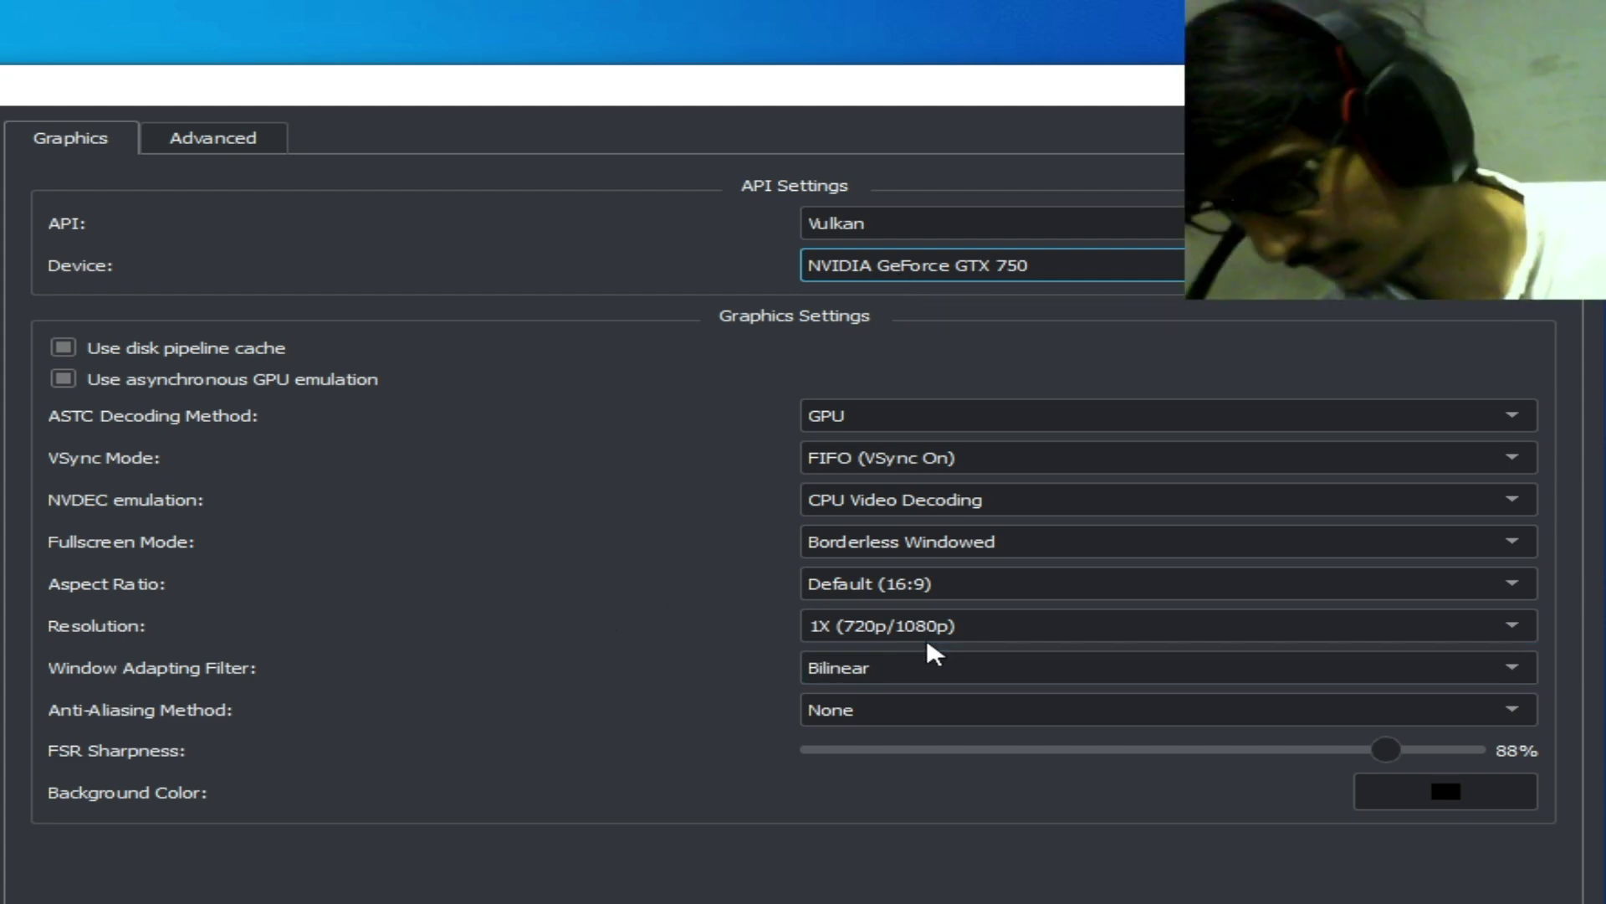
left_click(871, 623)
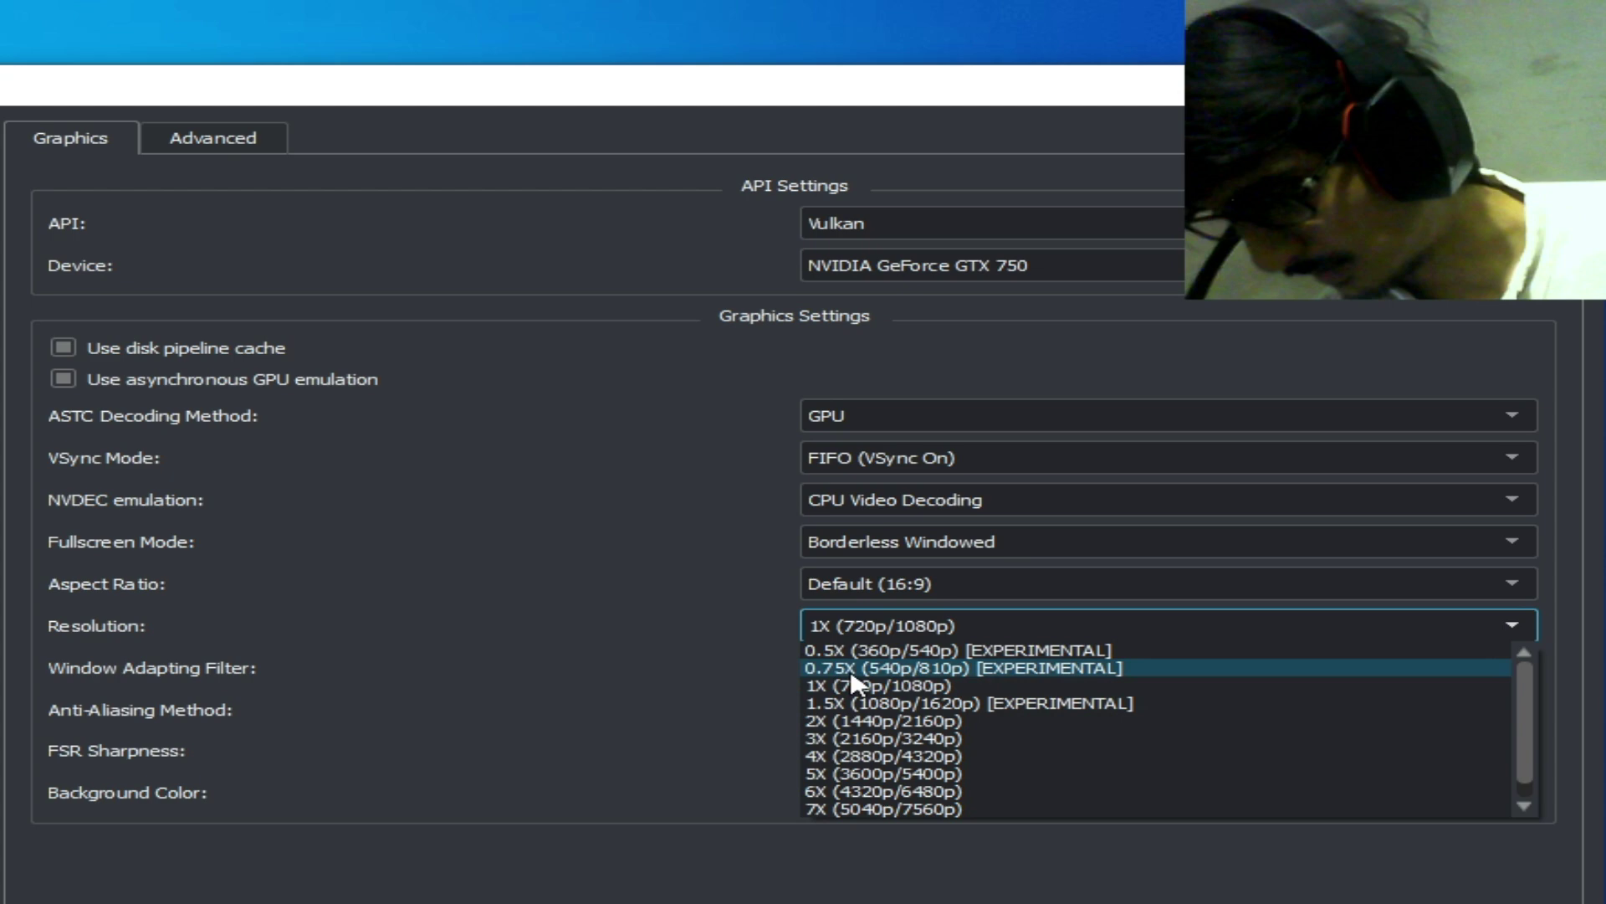
left_click(870, 650)
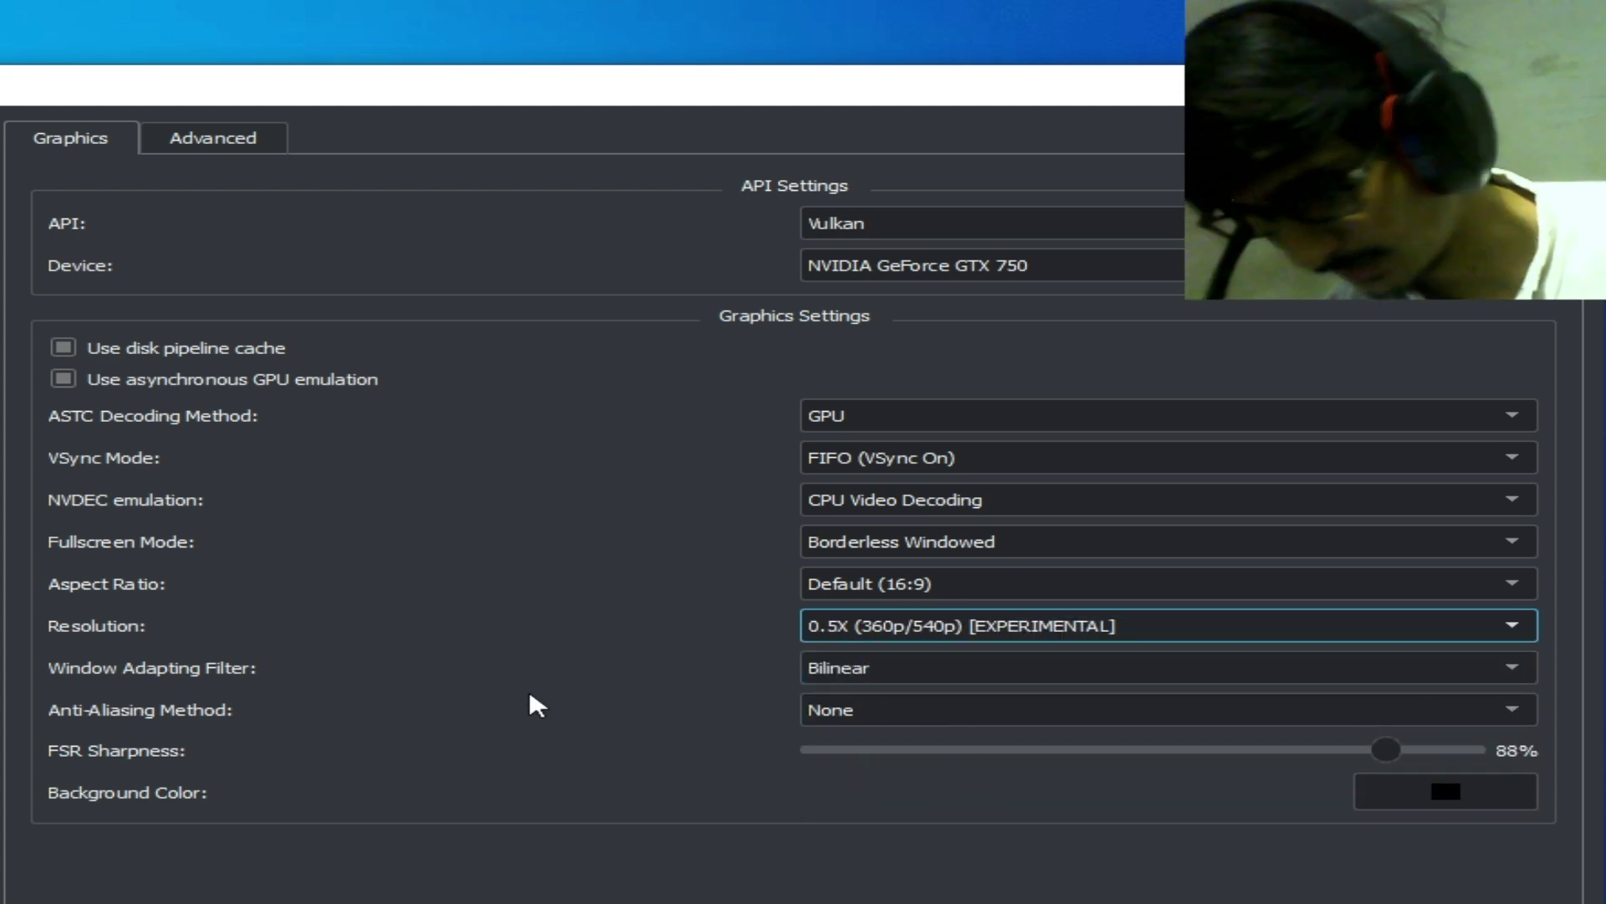
- In Advanced graphics, choose BC3 (Medium quality) ASTC recompression and Normal accuracy level
left_click(265, 143)
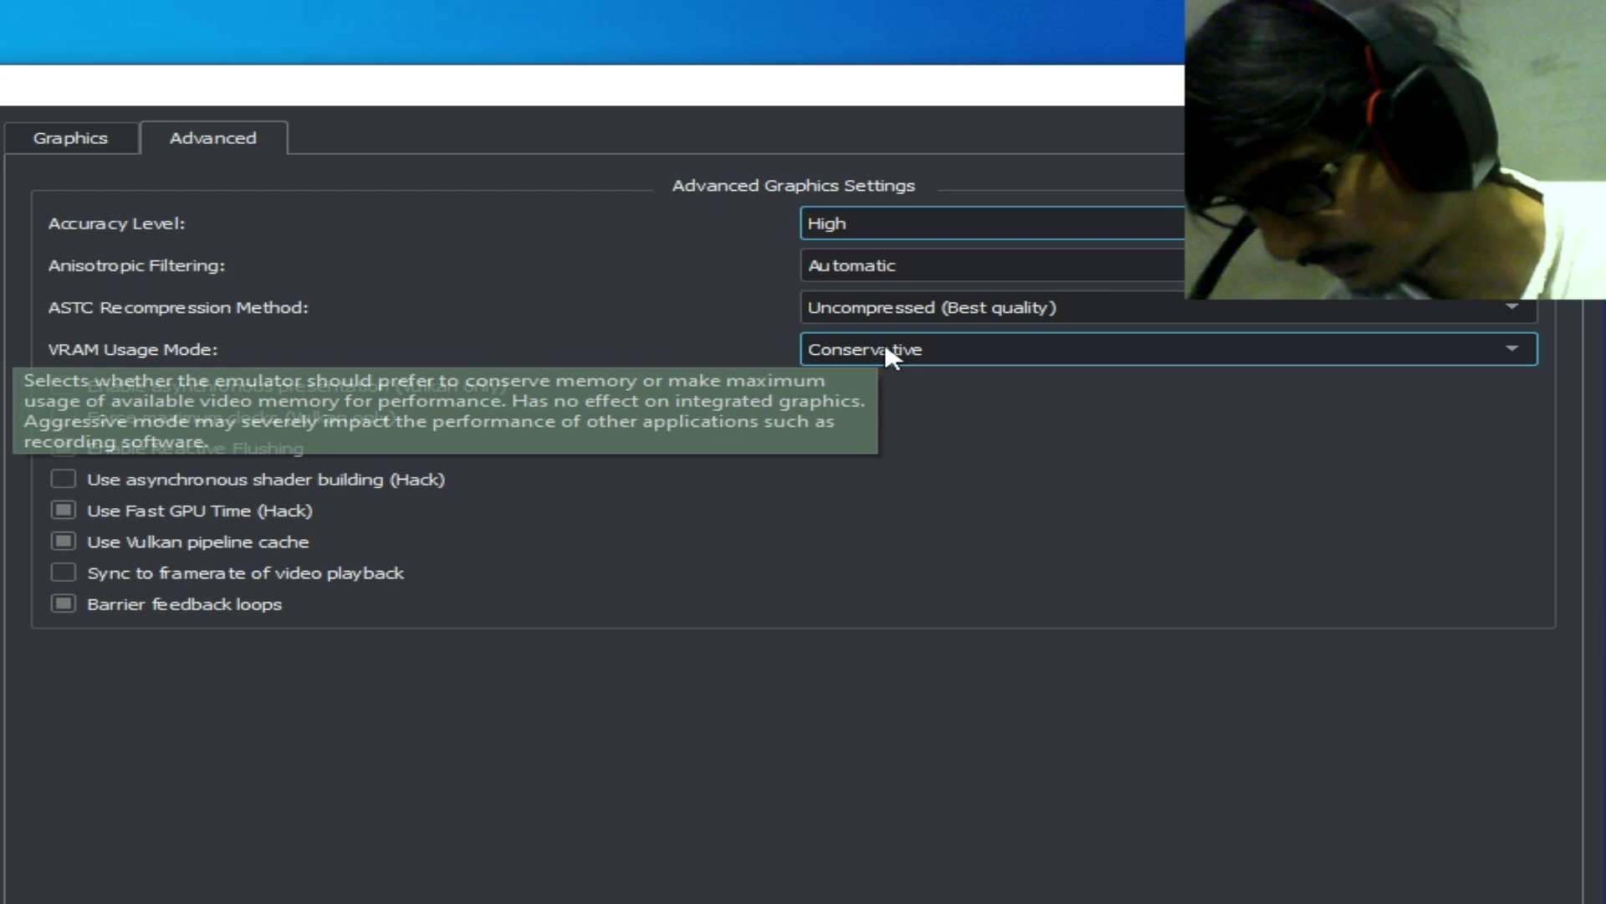
left_click(864, 308)
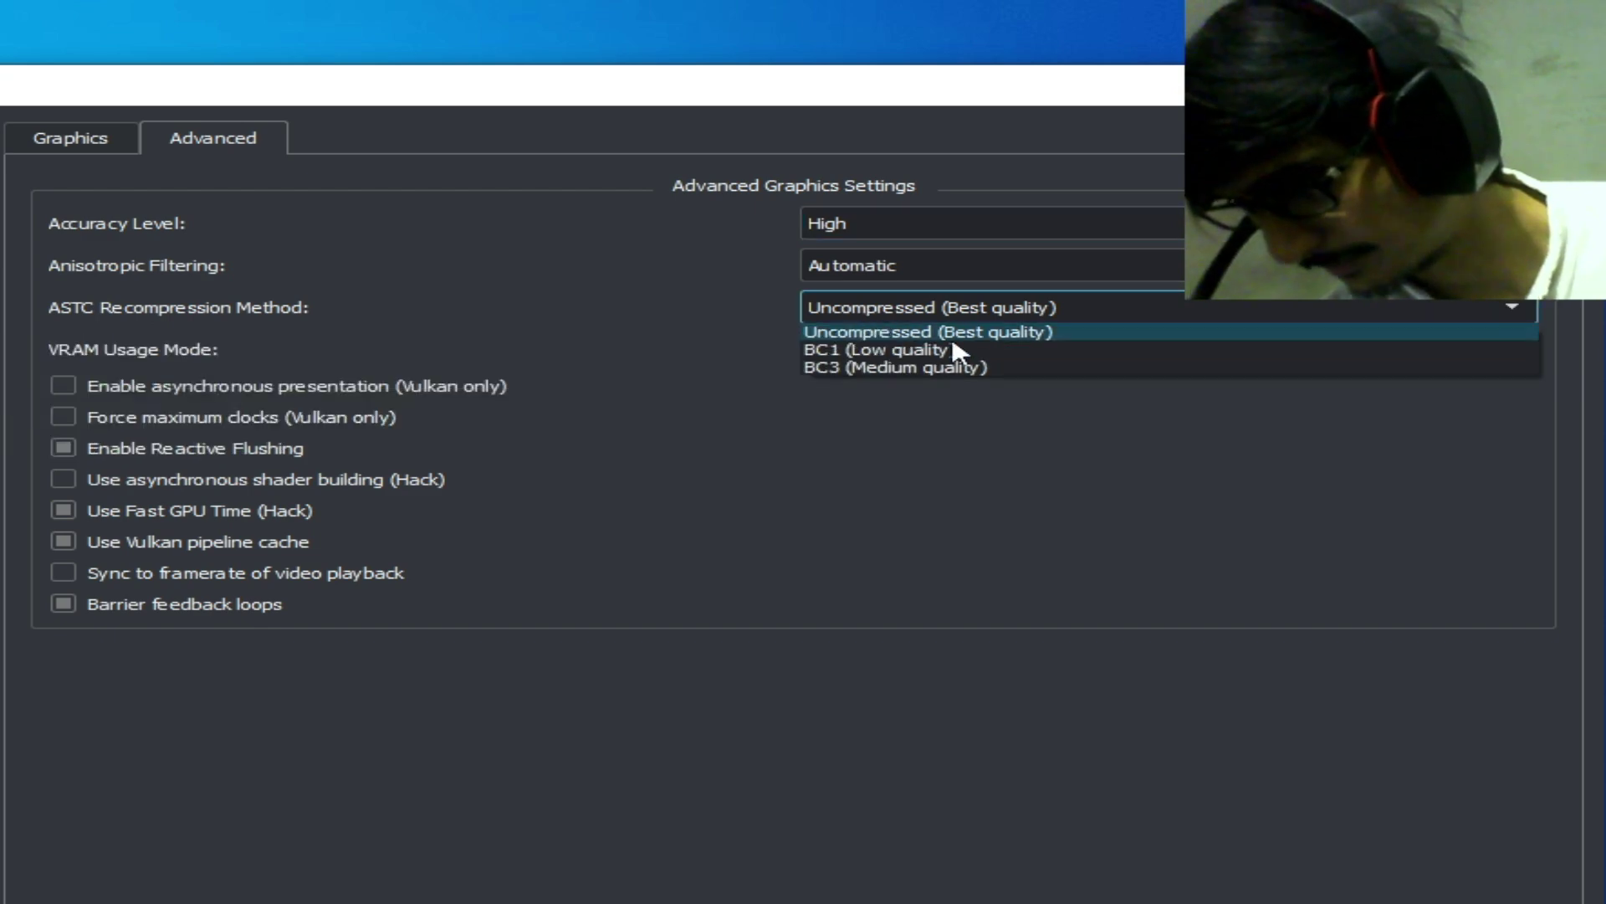
left_click(839, 368)
left_click(866, 224)
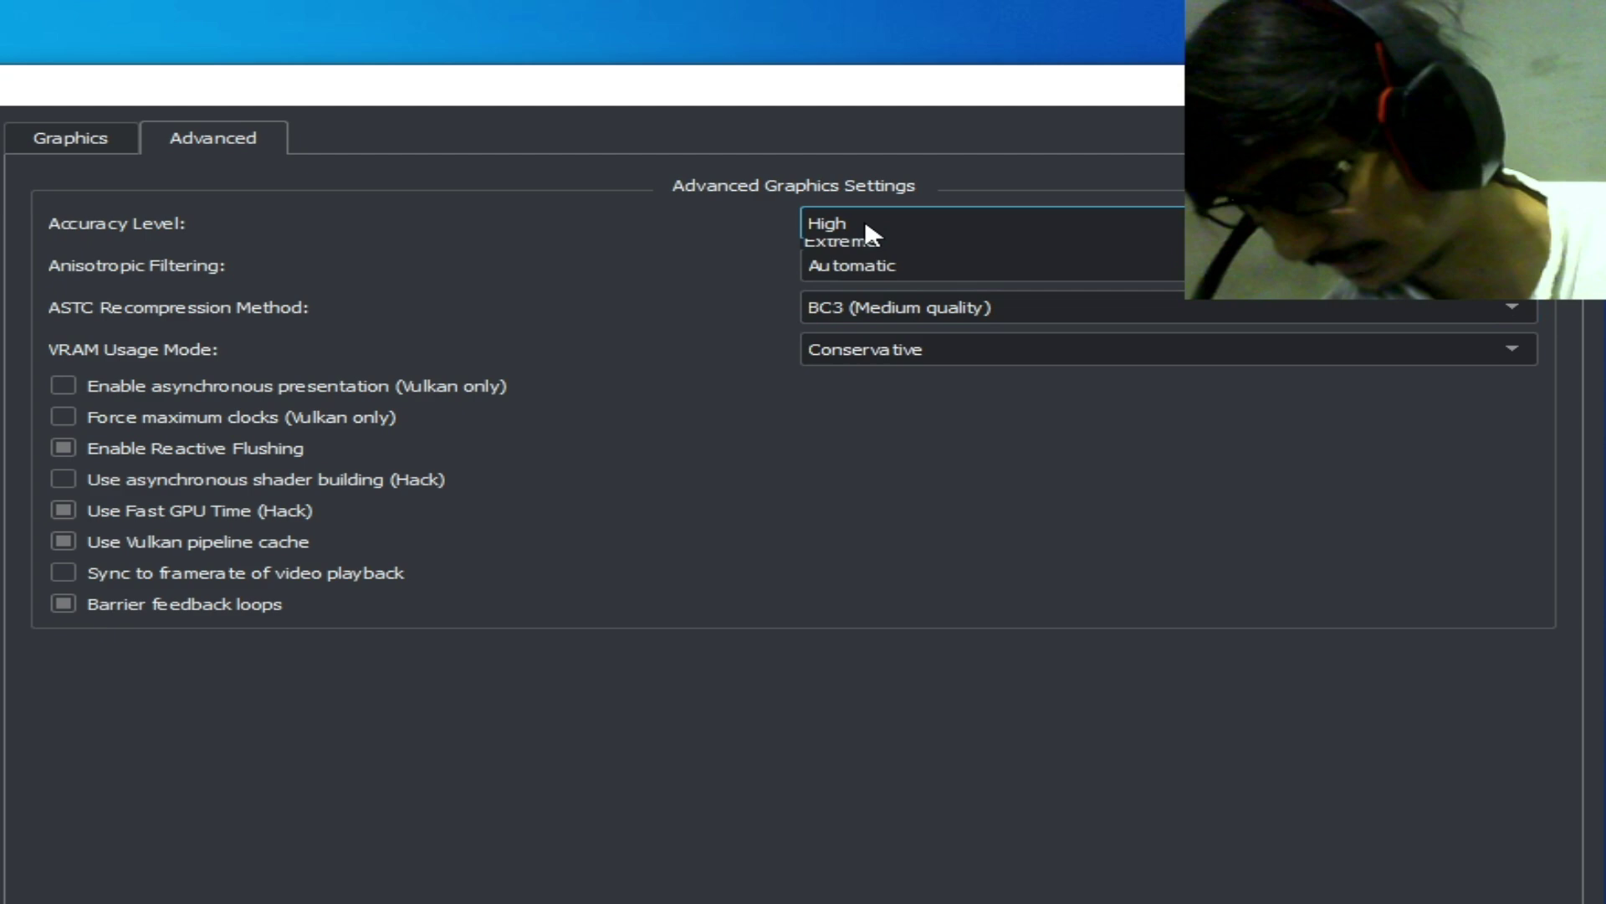
left_click(865, 266)
left_click(868, 224)
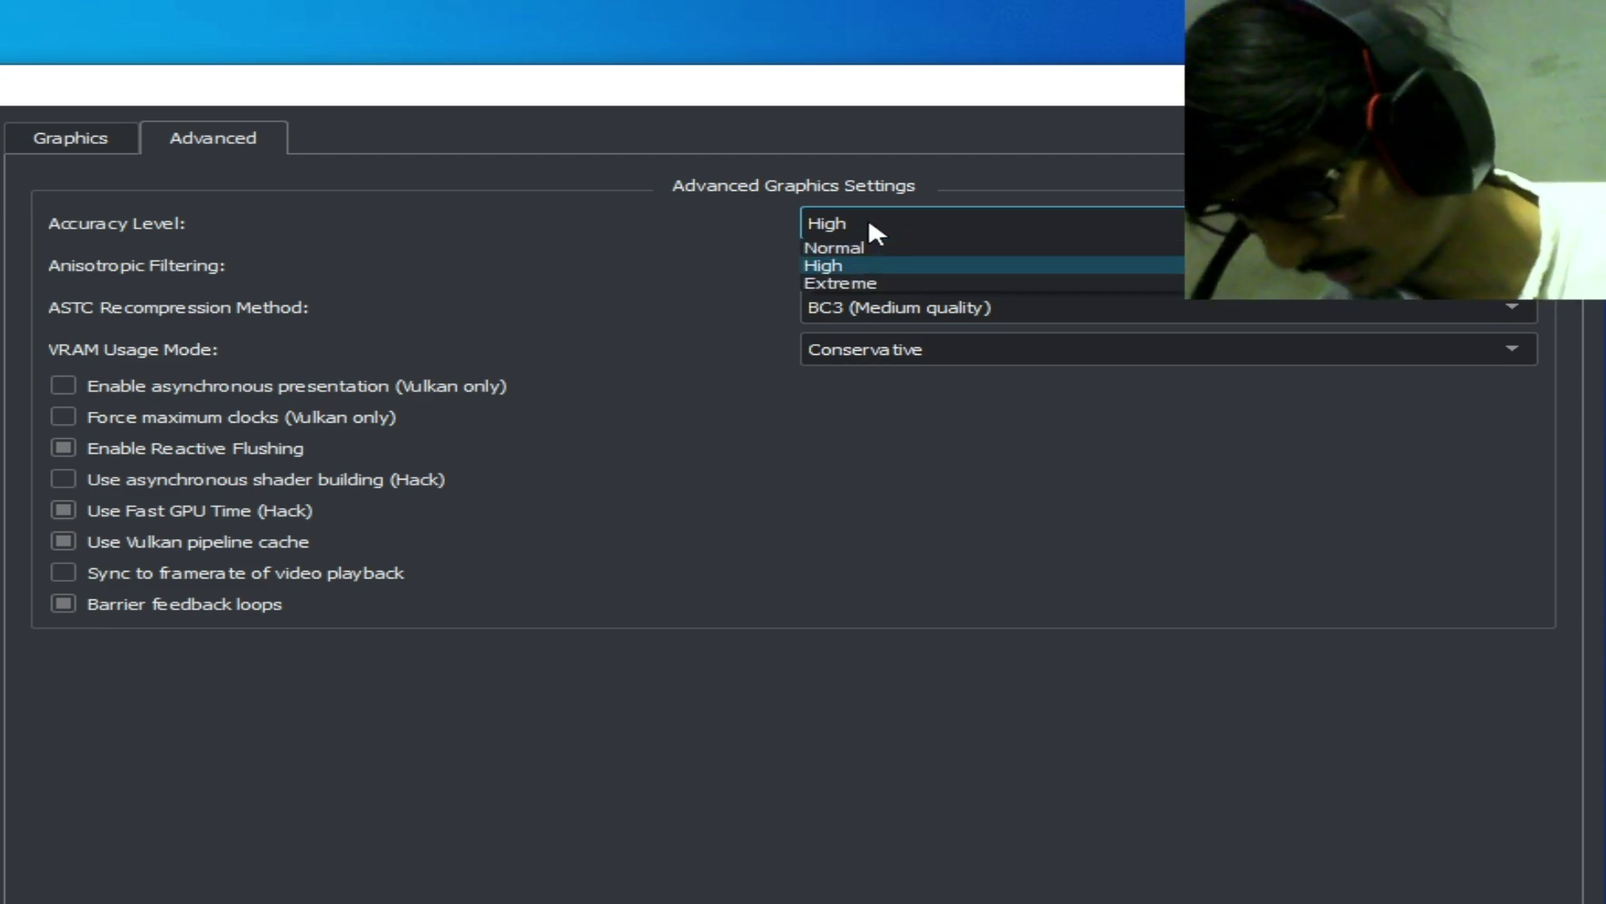
left_click(837, 248)
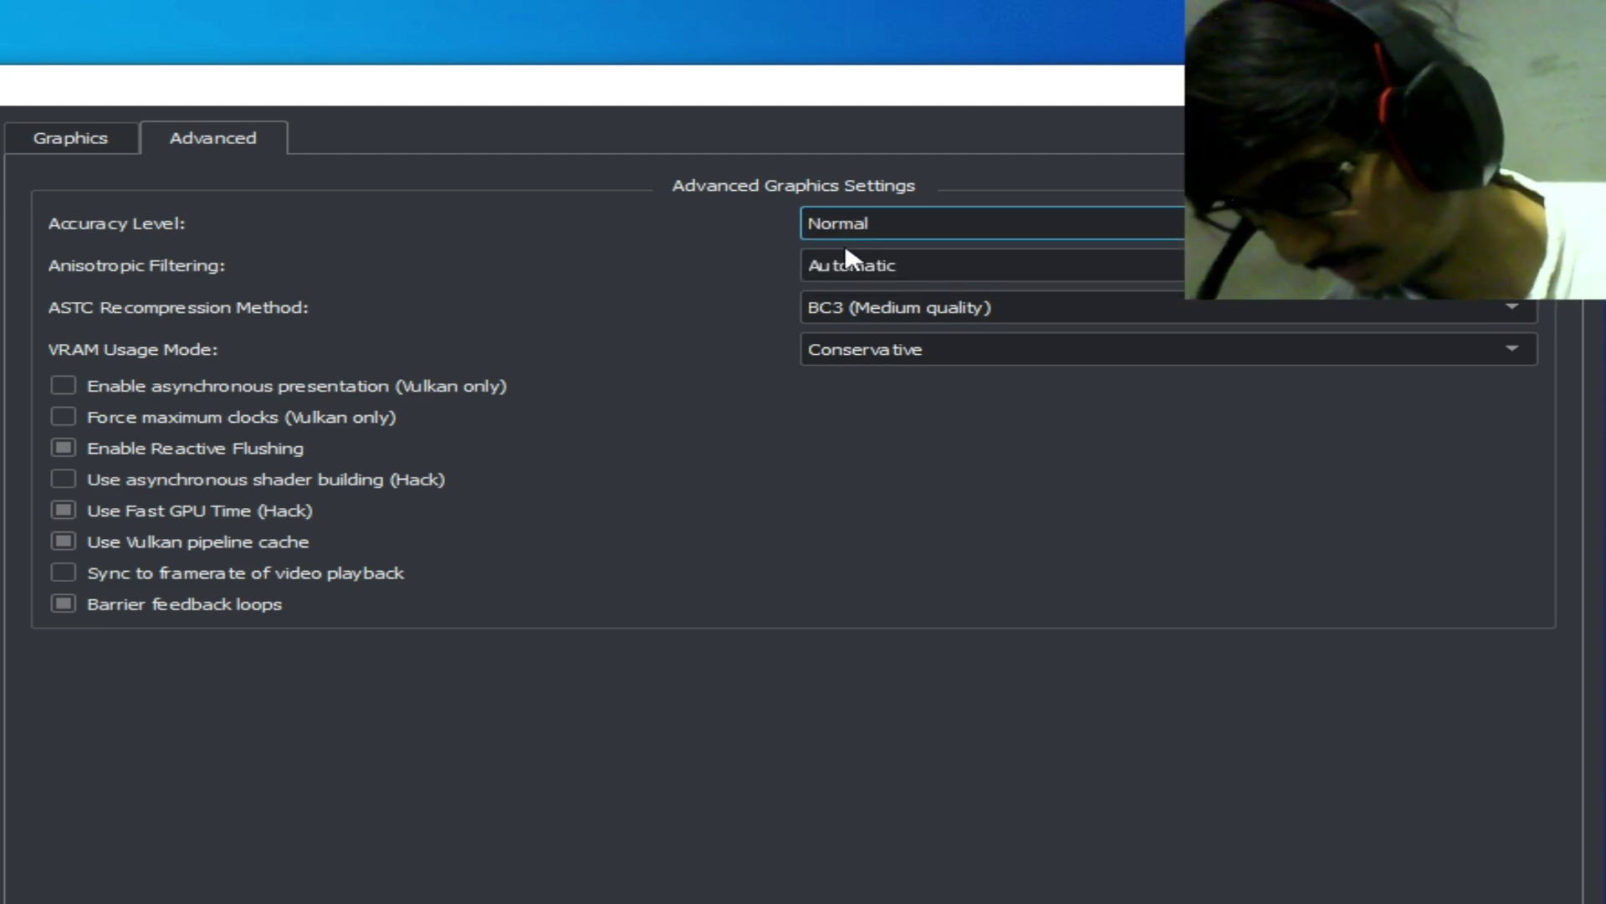
- Enable asynchronous presentation, forced maximum clocks and asynchronous shader building
left_click(67, 386)
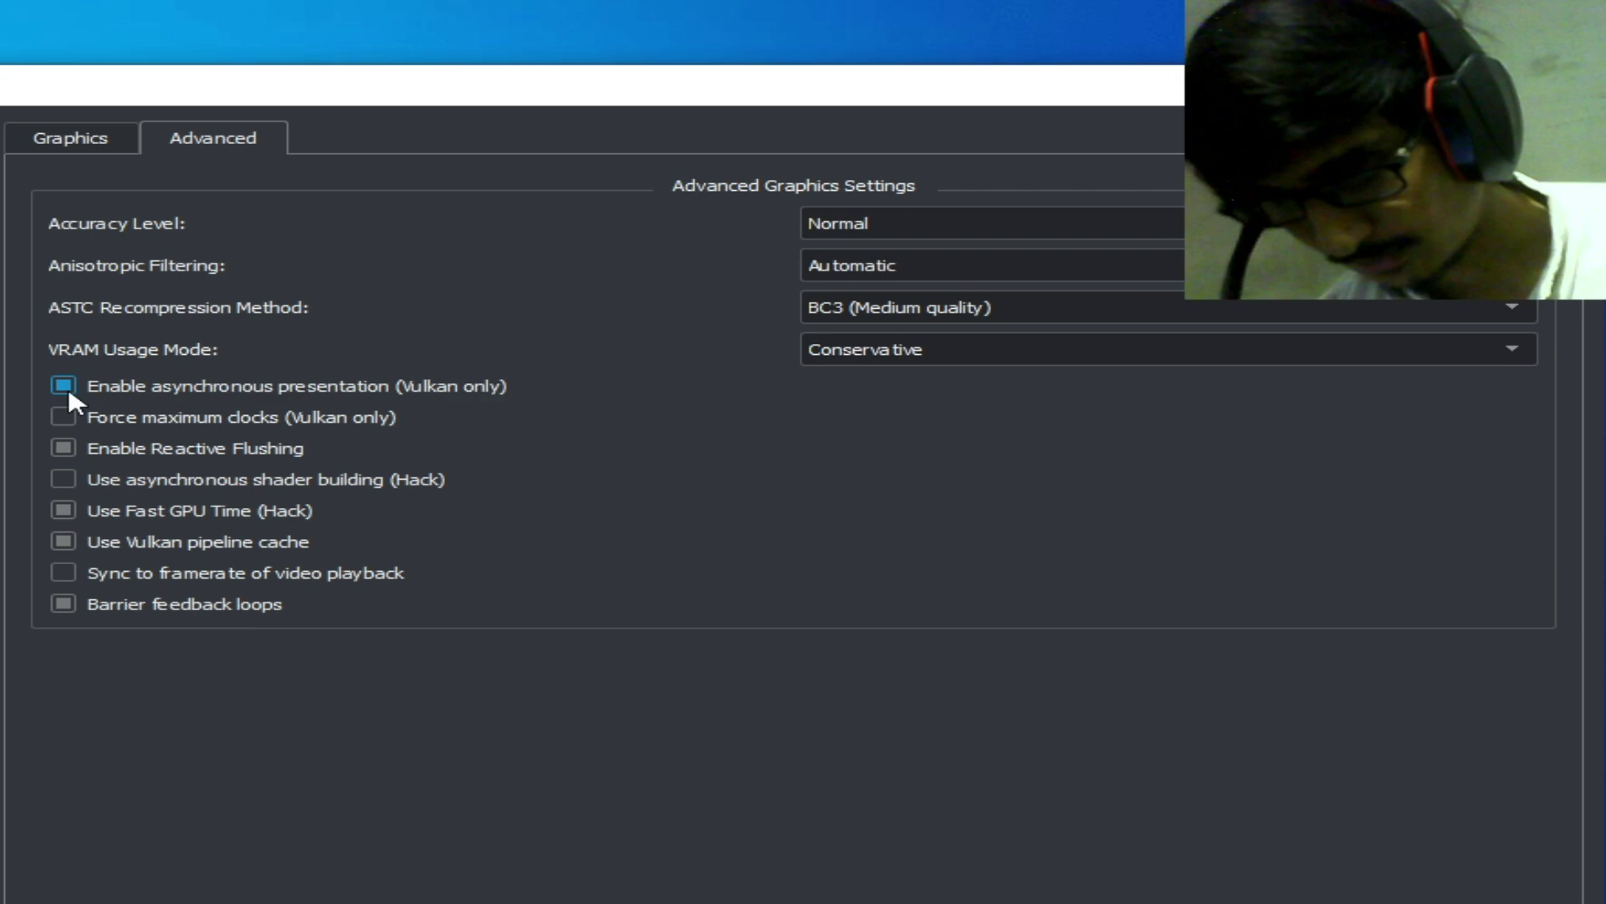
left_click(55, 417)
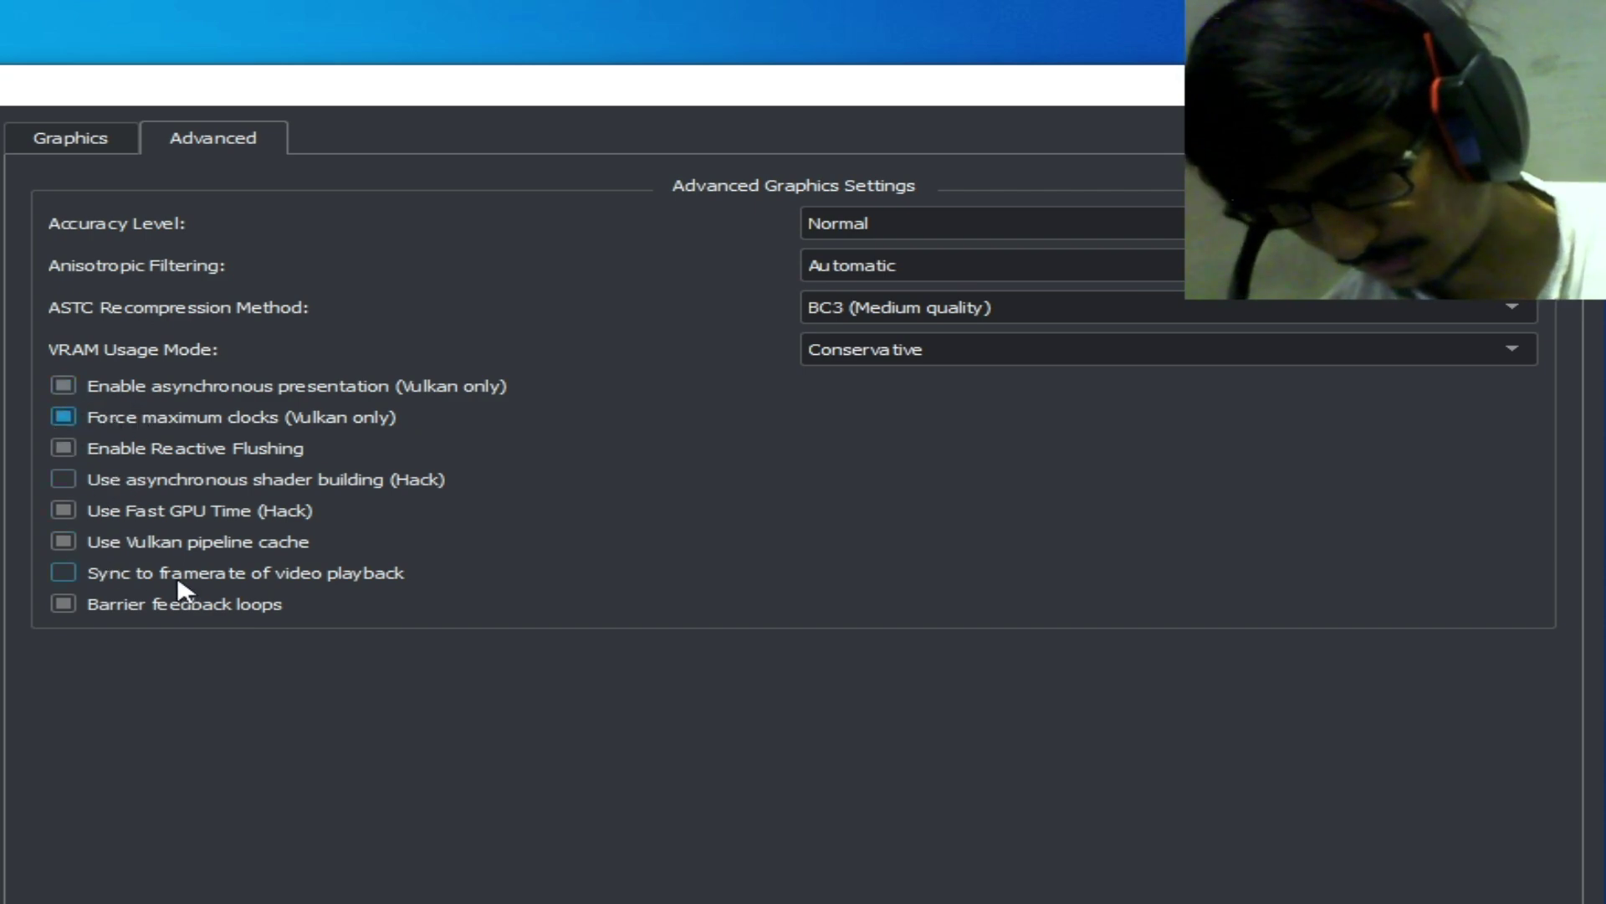
left_click(57, 479)
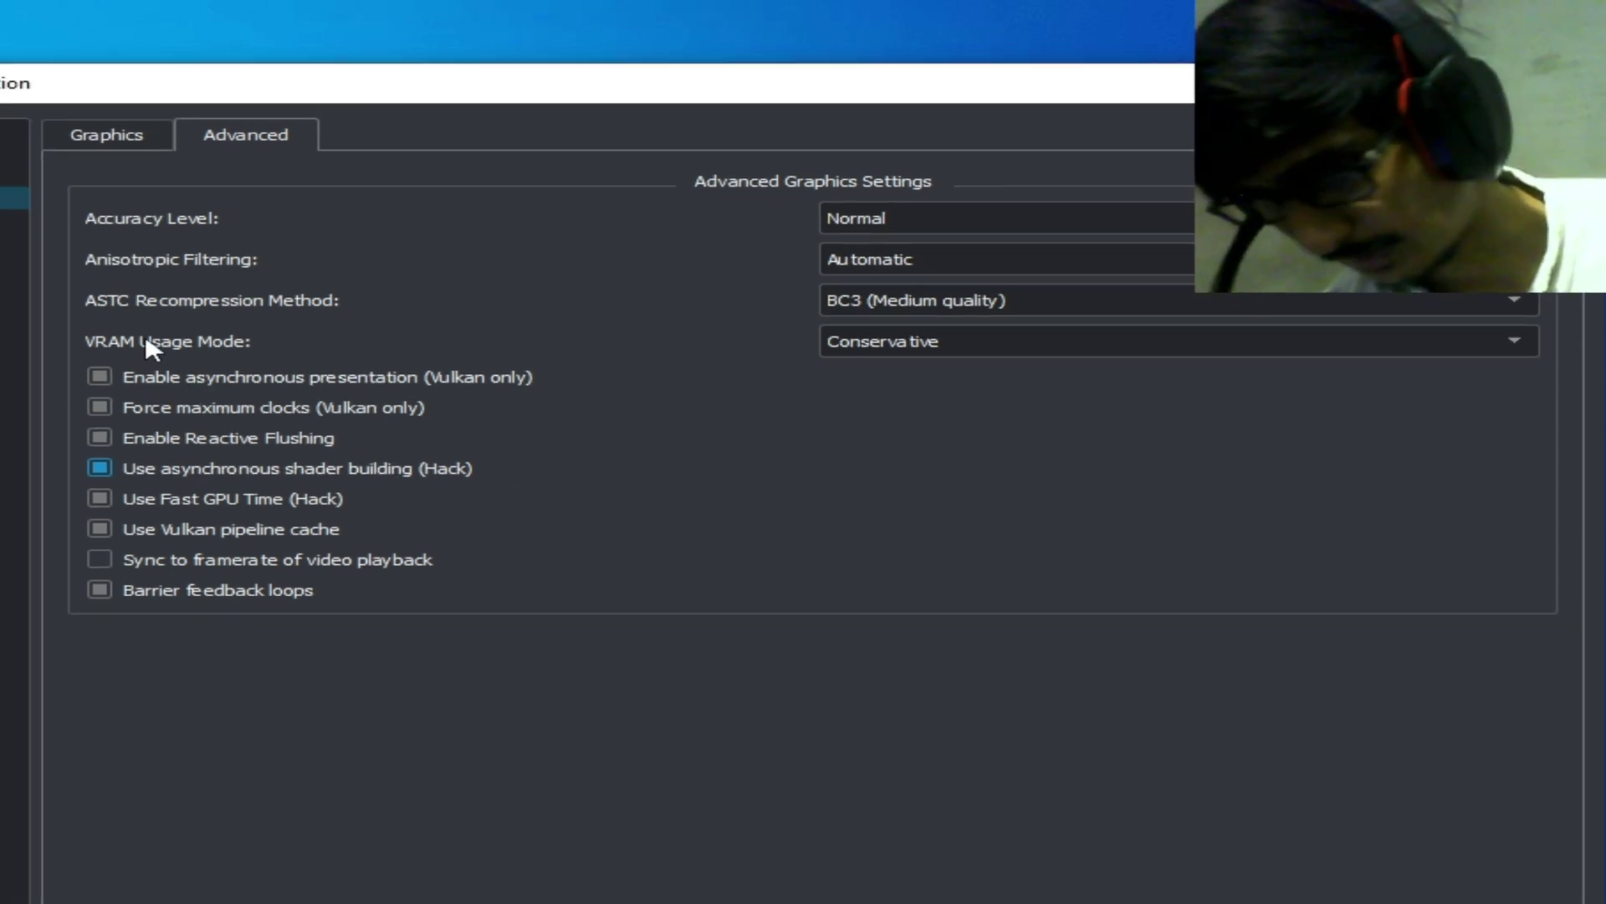
- Choose cubeb as the Audio output engine and confirm with OK
left_click(63, 199)
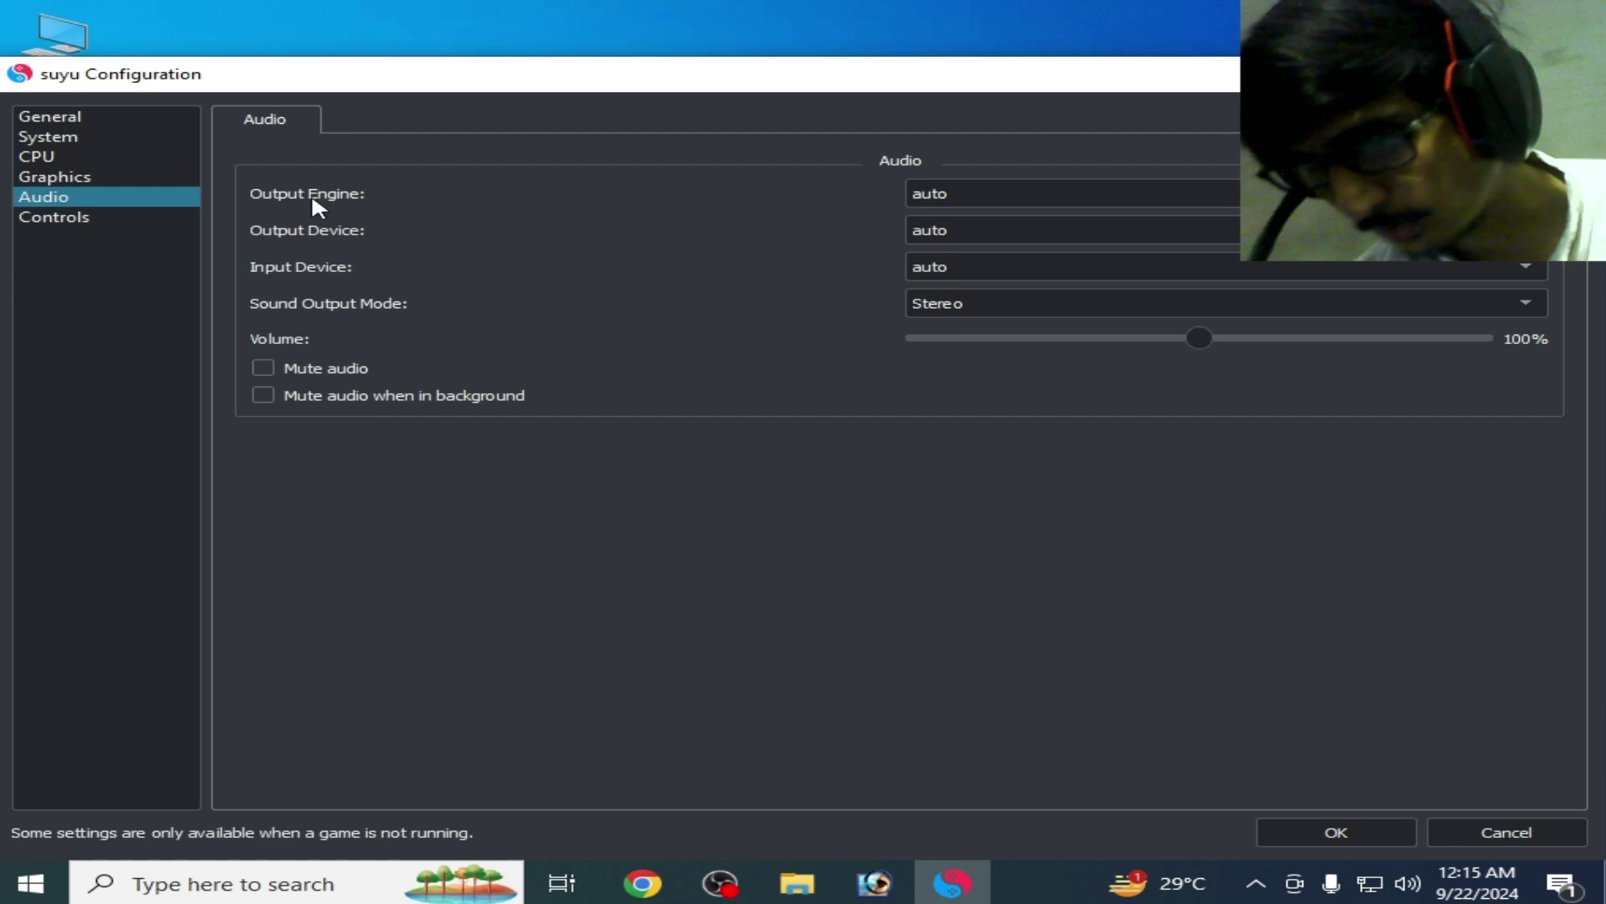
left_click(983, 201)
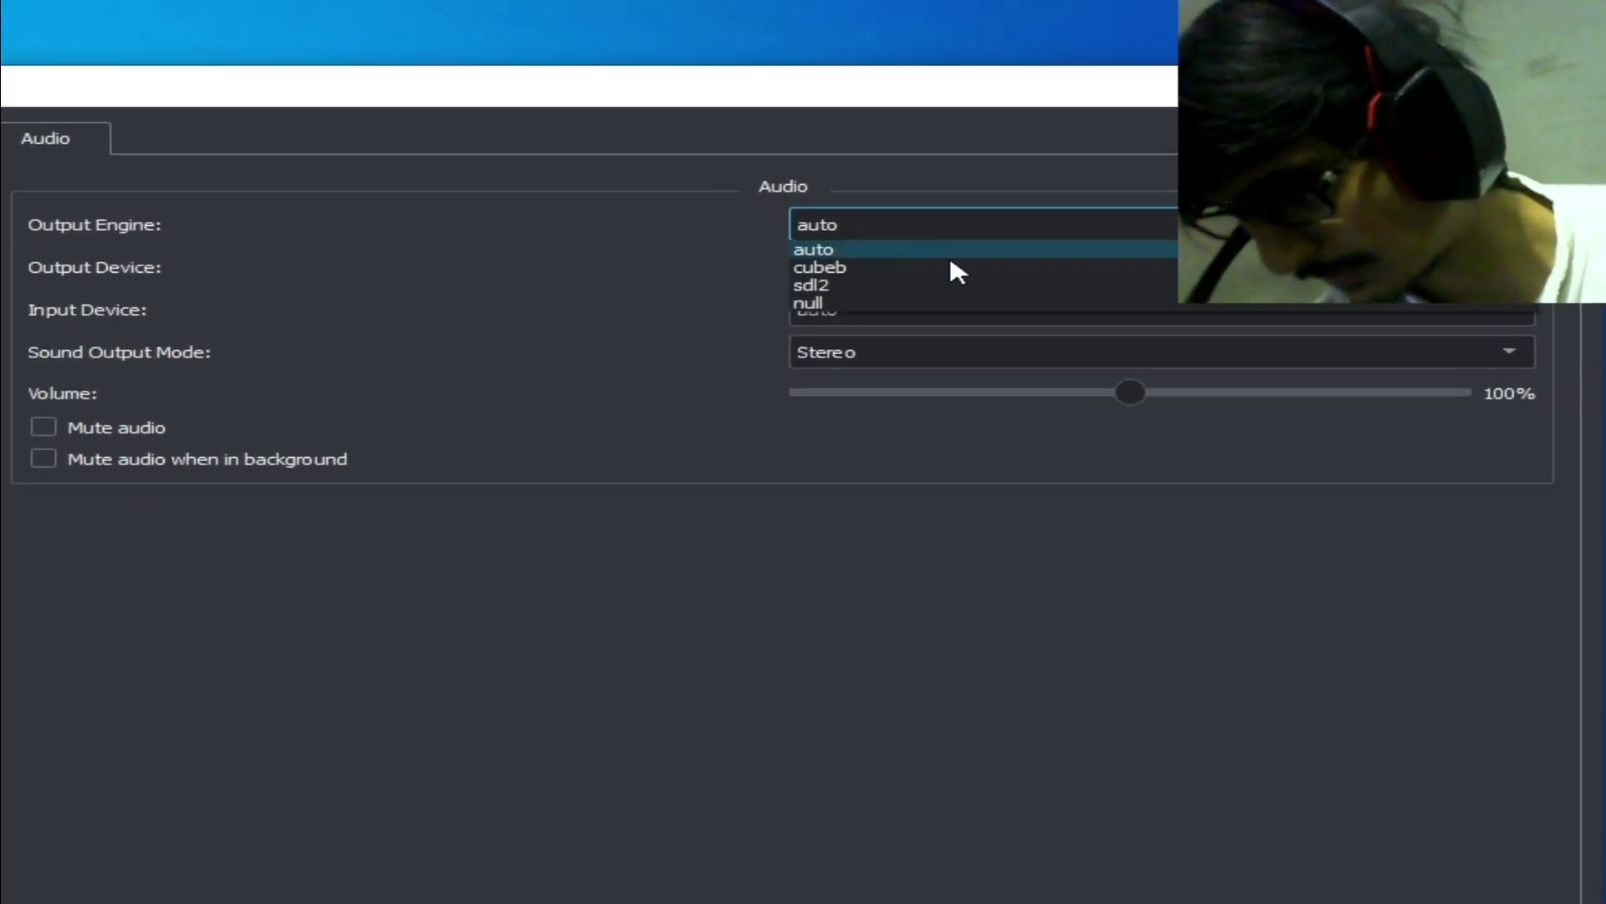
left_click(821, 267)
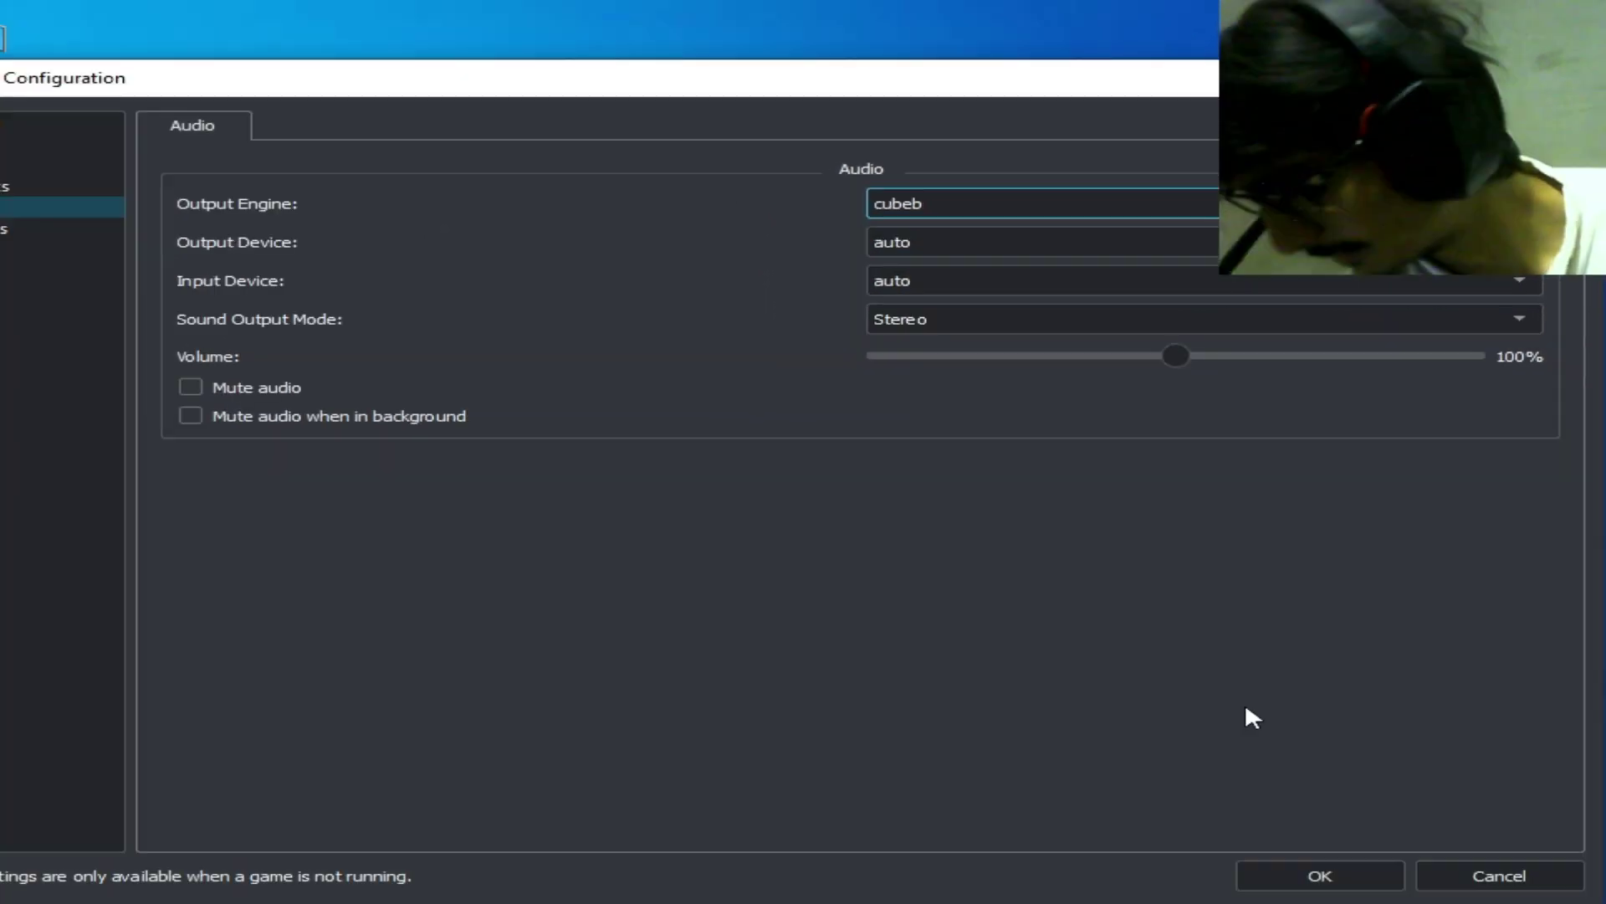
left_click(1310, 875)
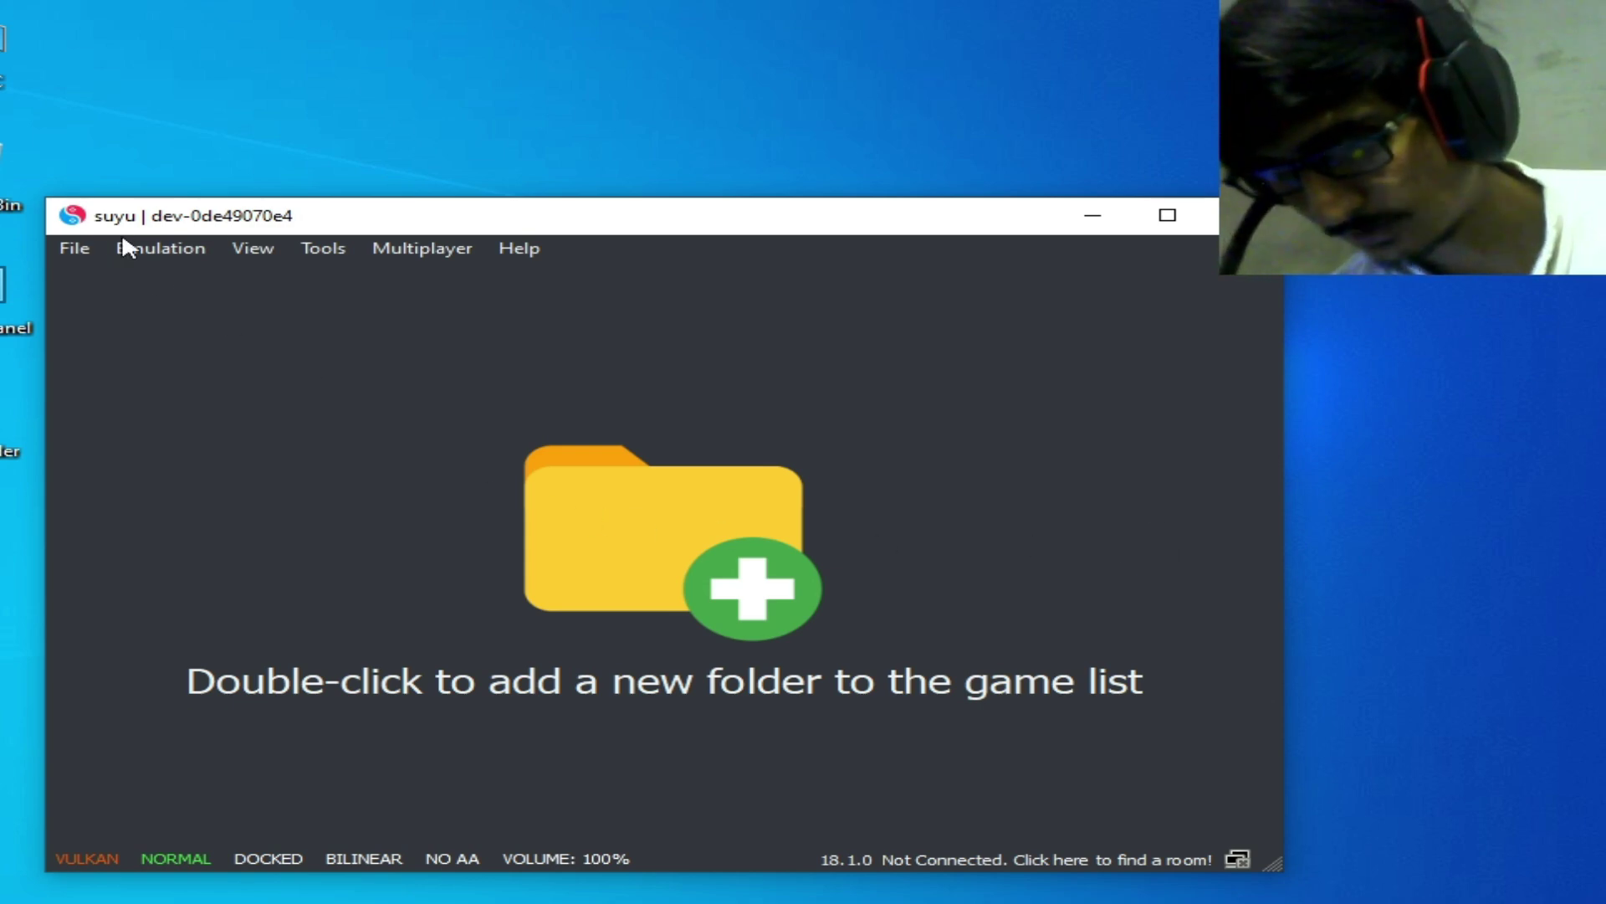
- Reopen Emulation > Configure, switch the Audio output engine from cubeb to sdl2, and confirm with OK
left_click(138, 247)
left_click(226, 387)
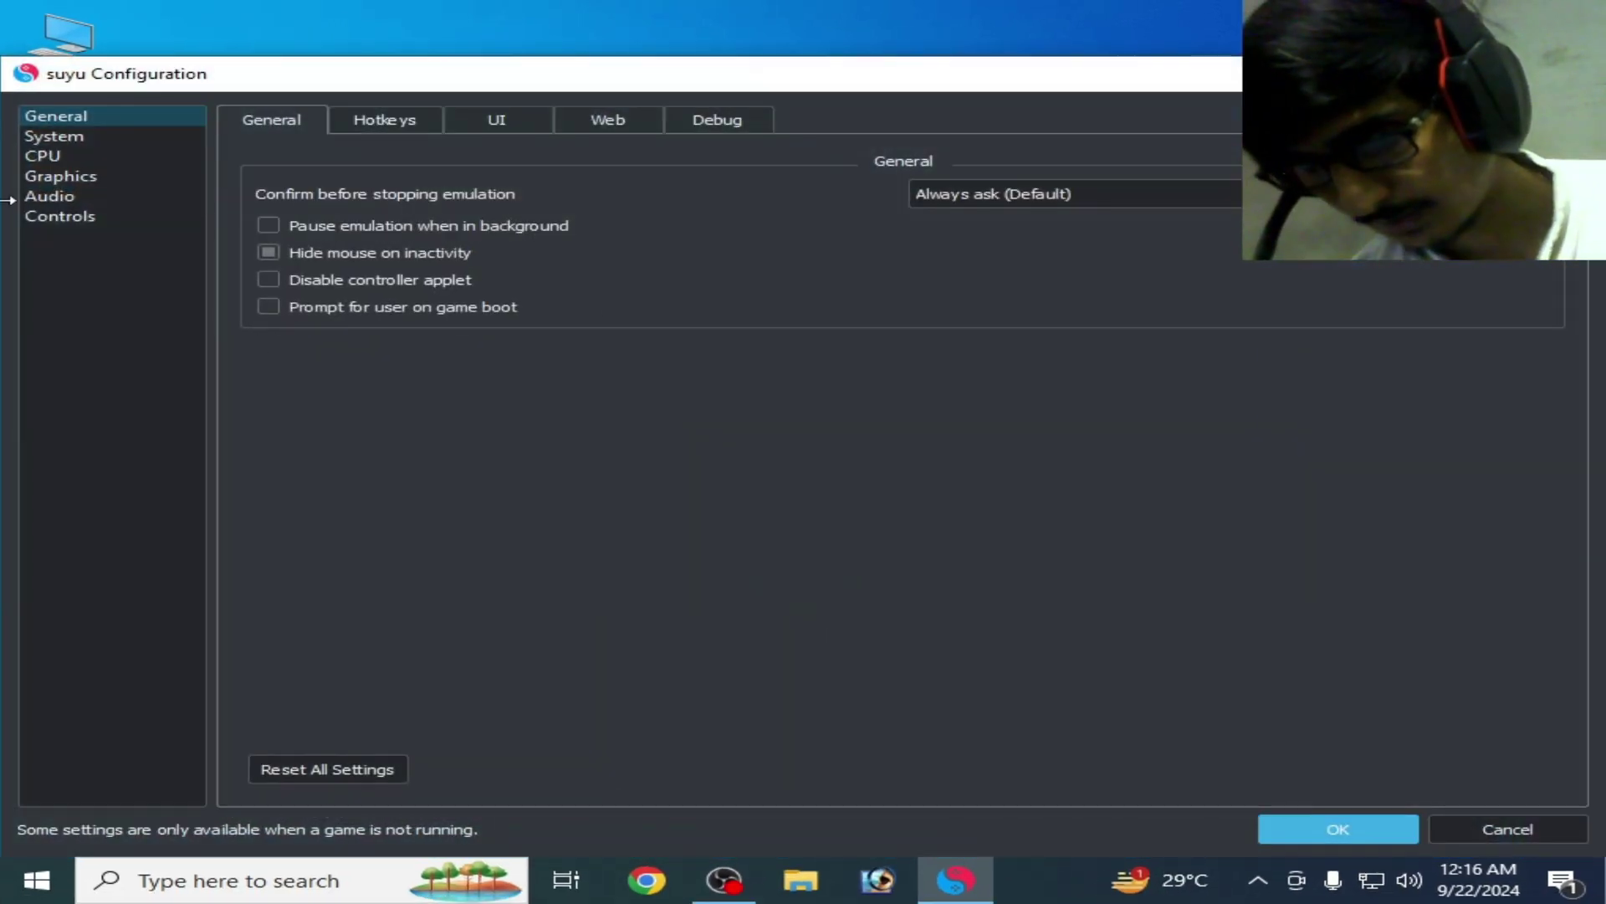
left_click(50, 197)
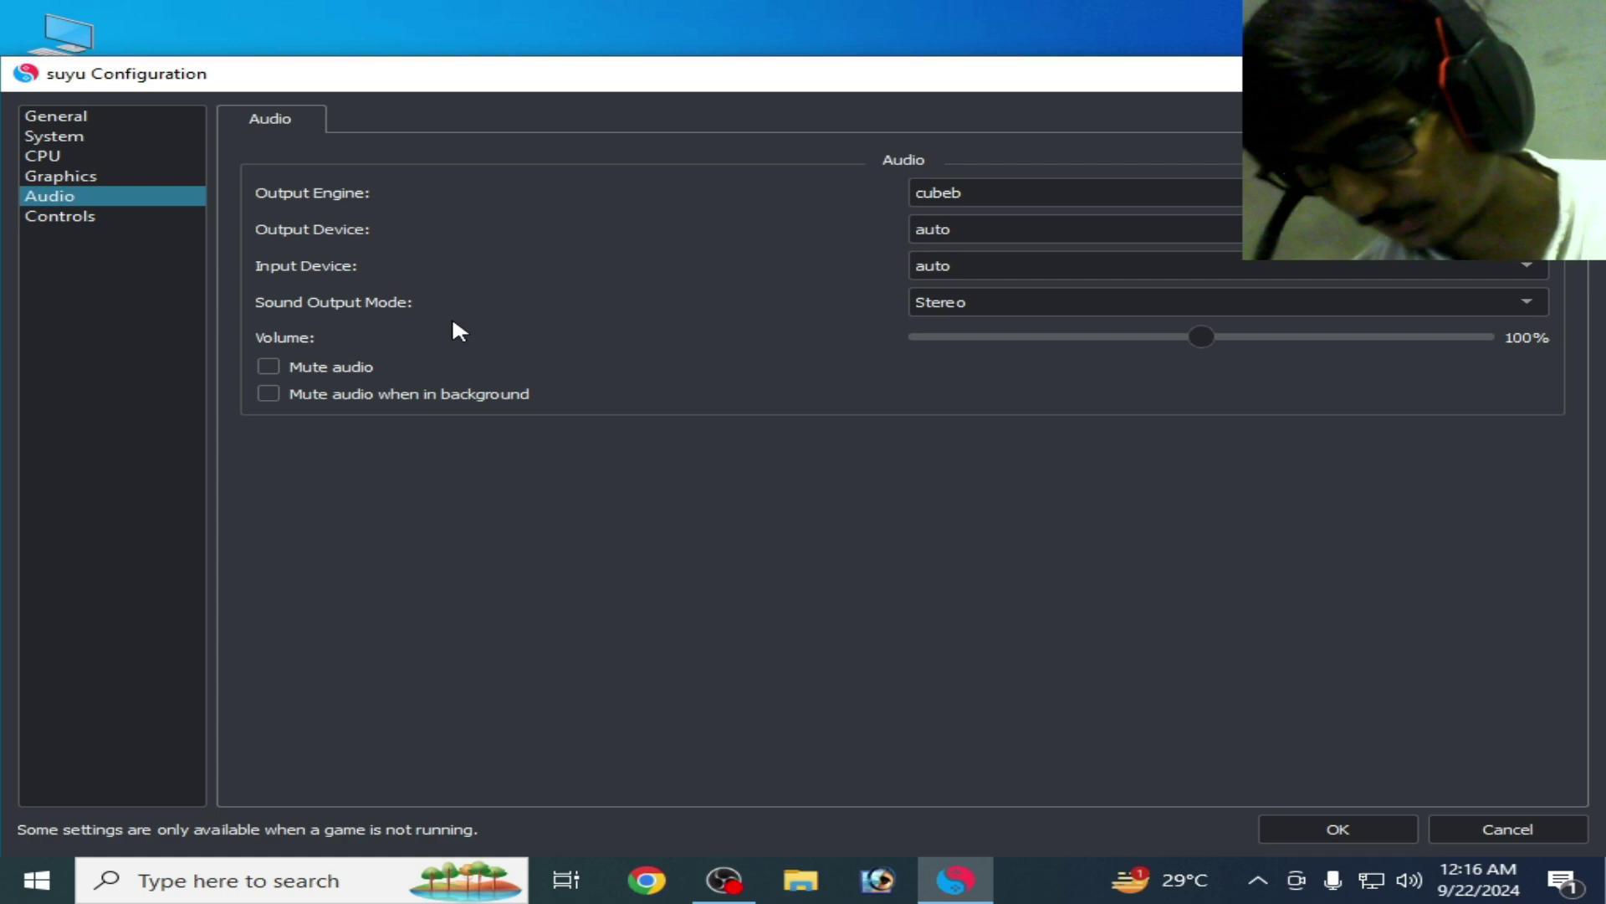
left_click(1062, 197)
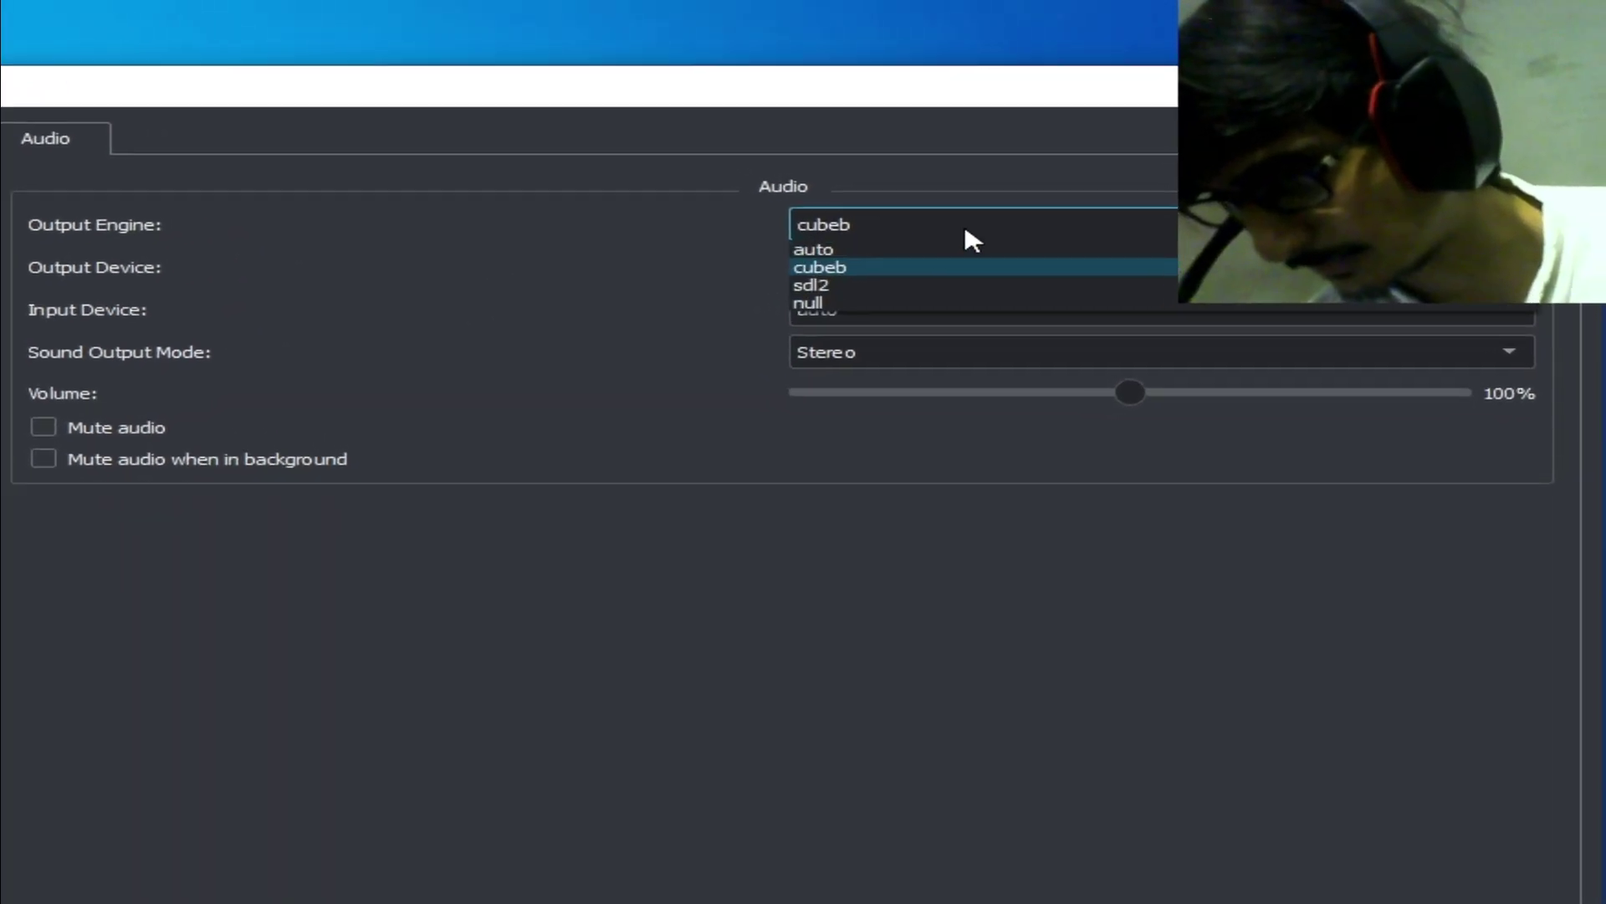
left_click(835, 283)
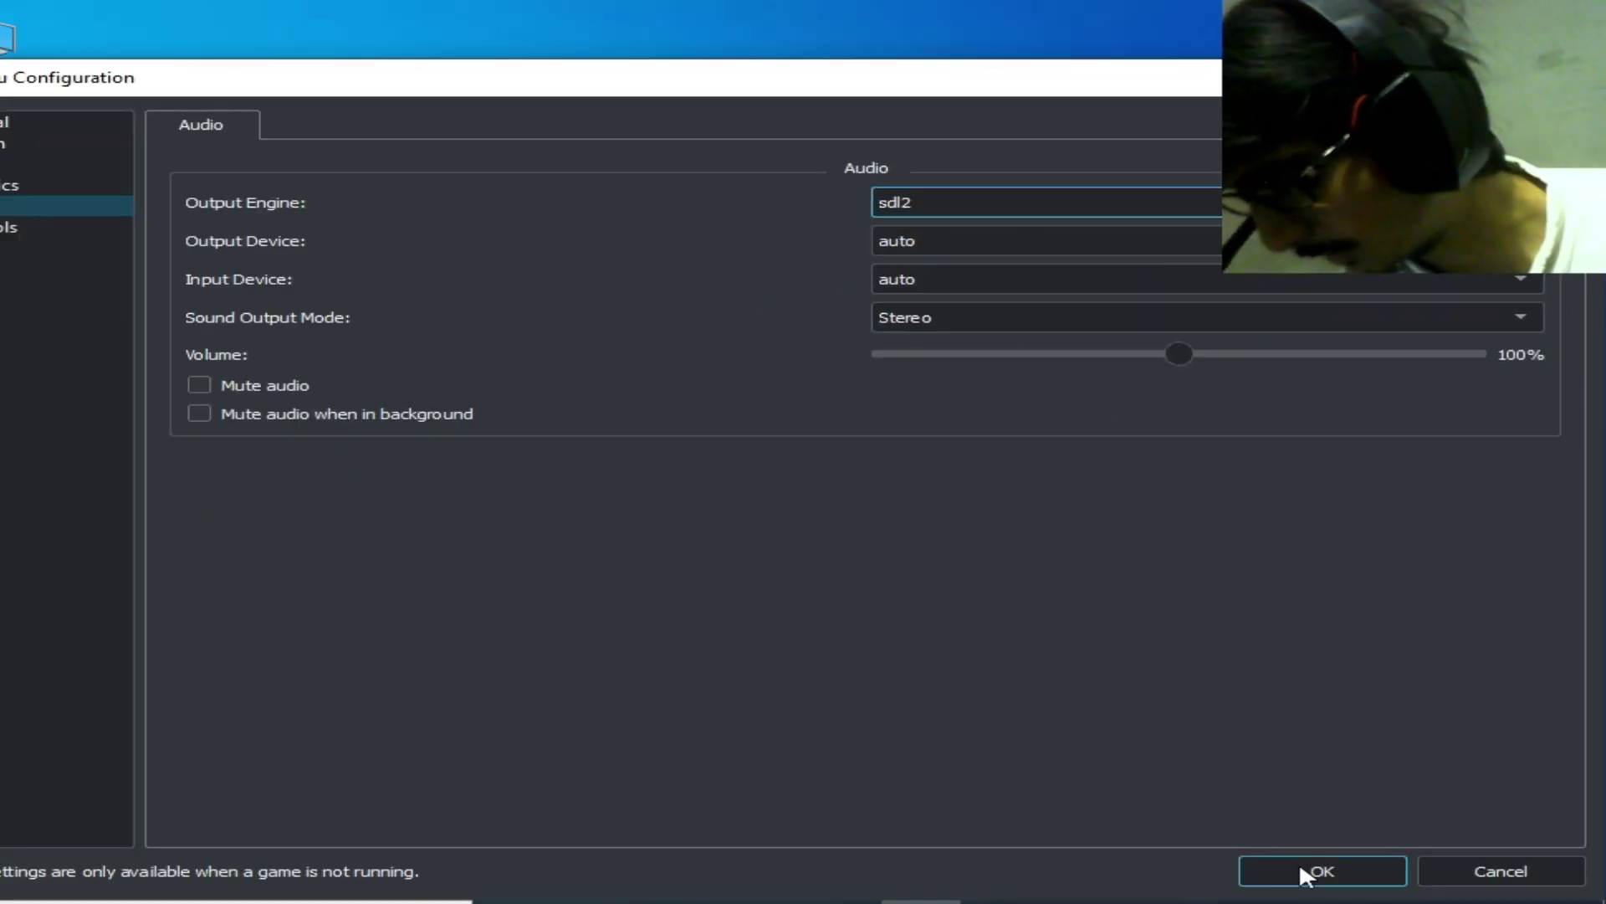
left_click(1302, 868)
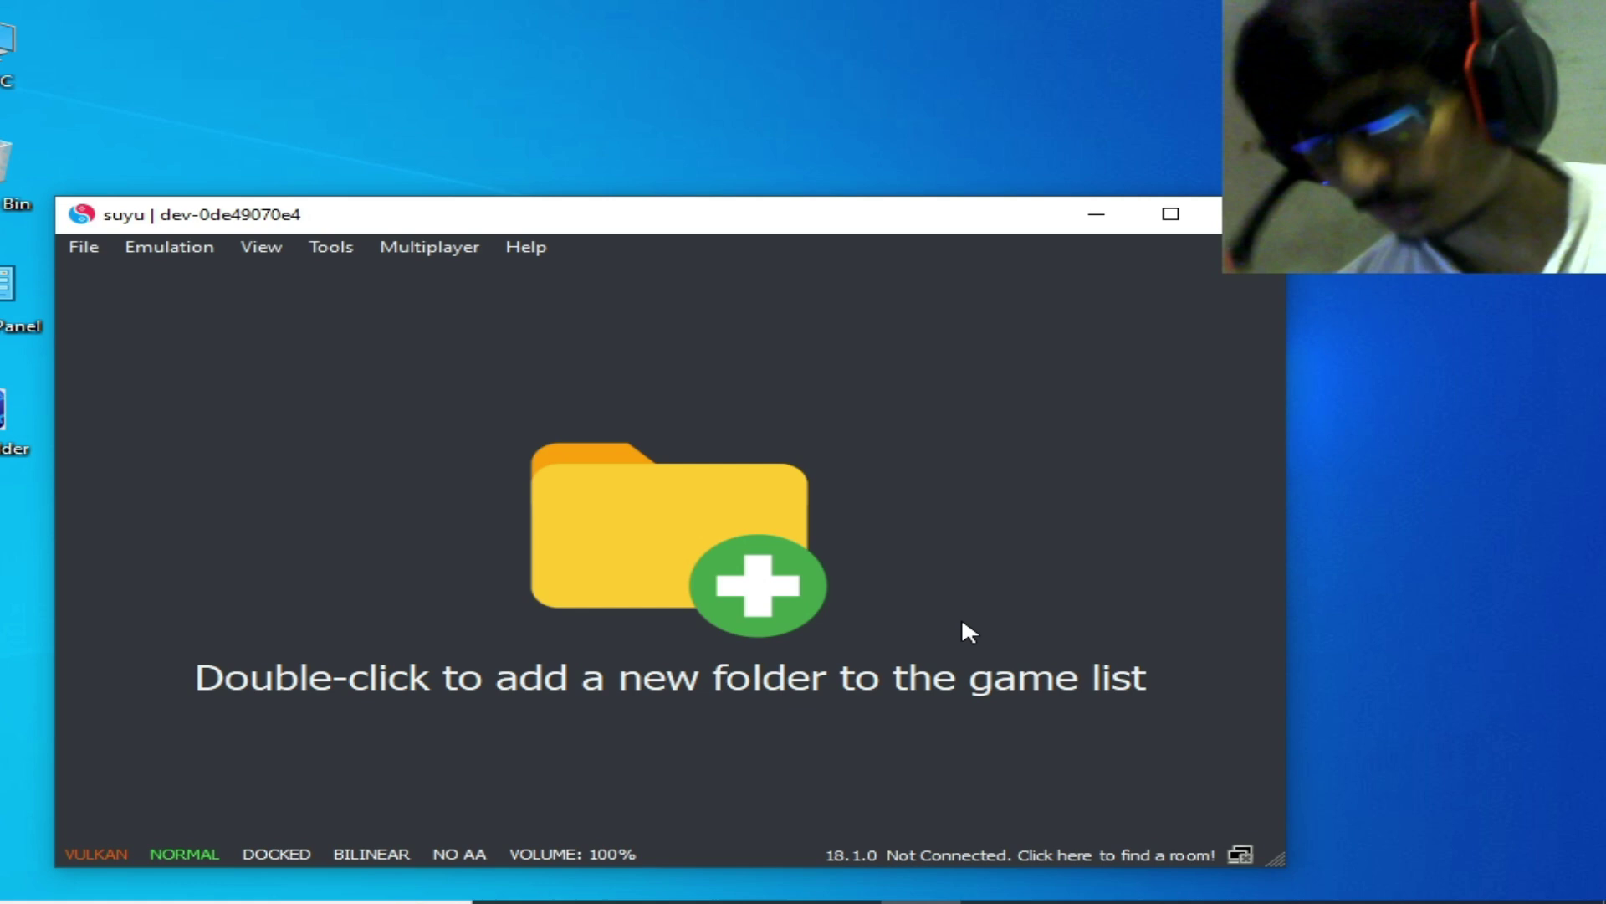
- In the Controls settings, select the Handheld console mode and confirm with OK
left_click(200, 249)
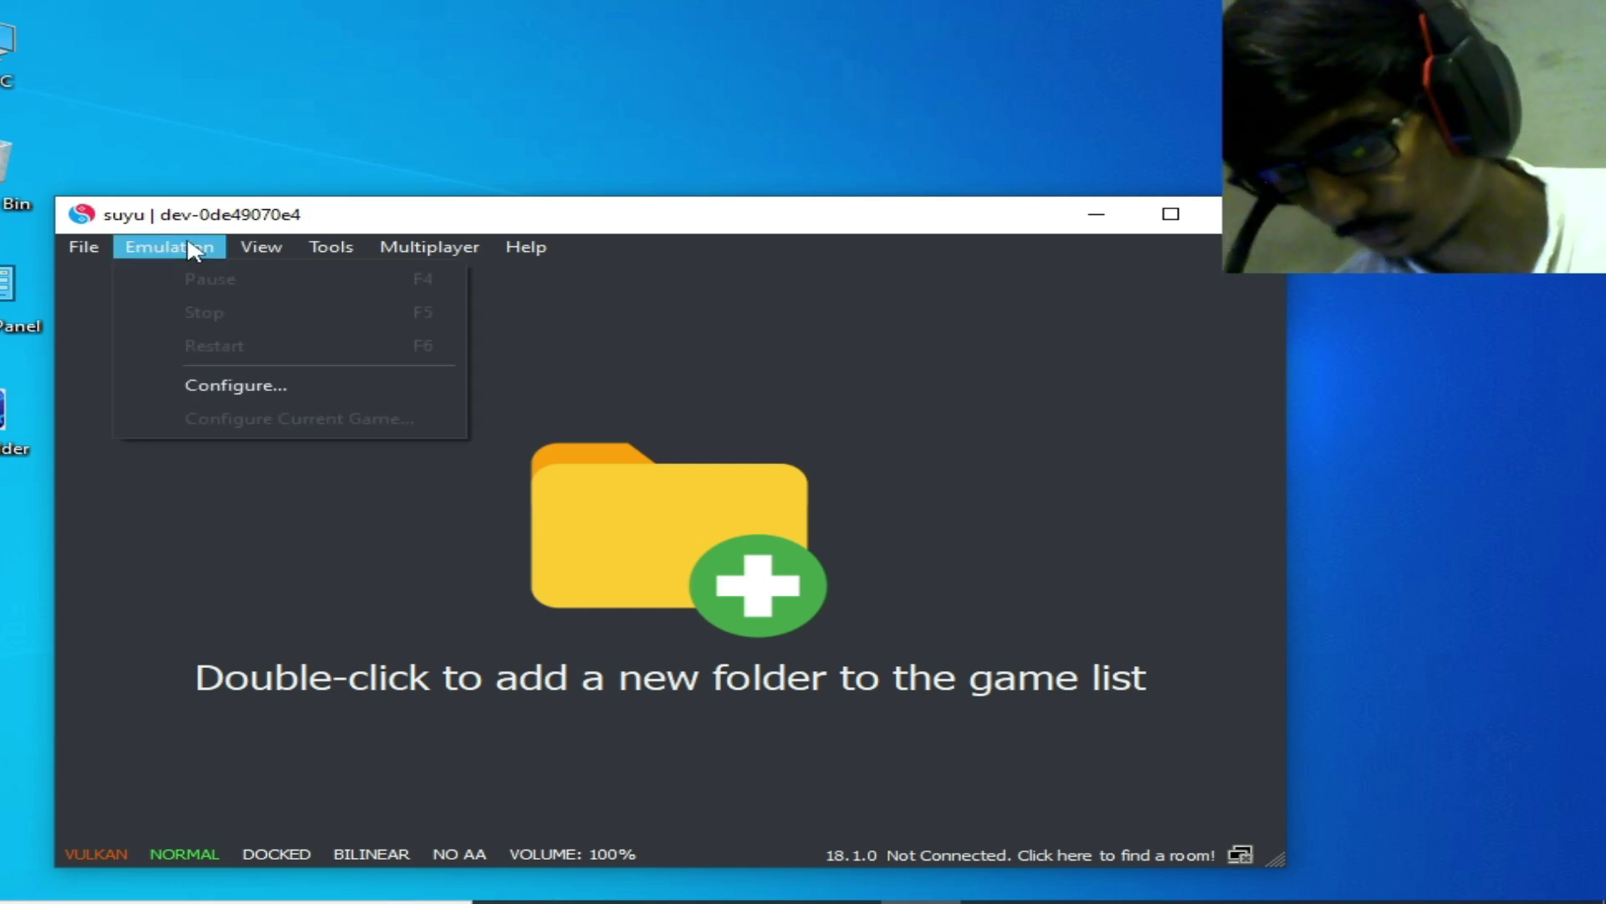
left_click(211, 389)
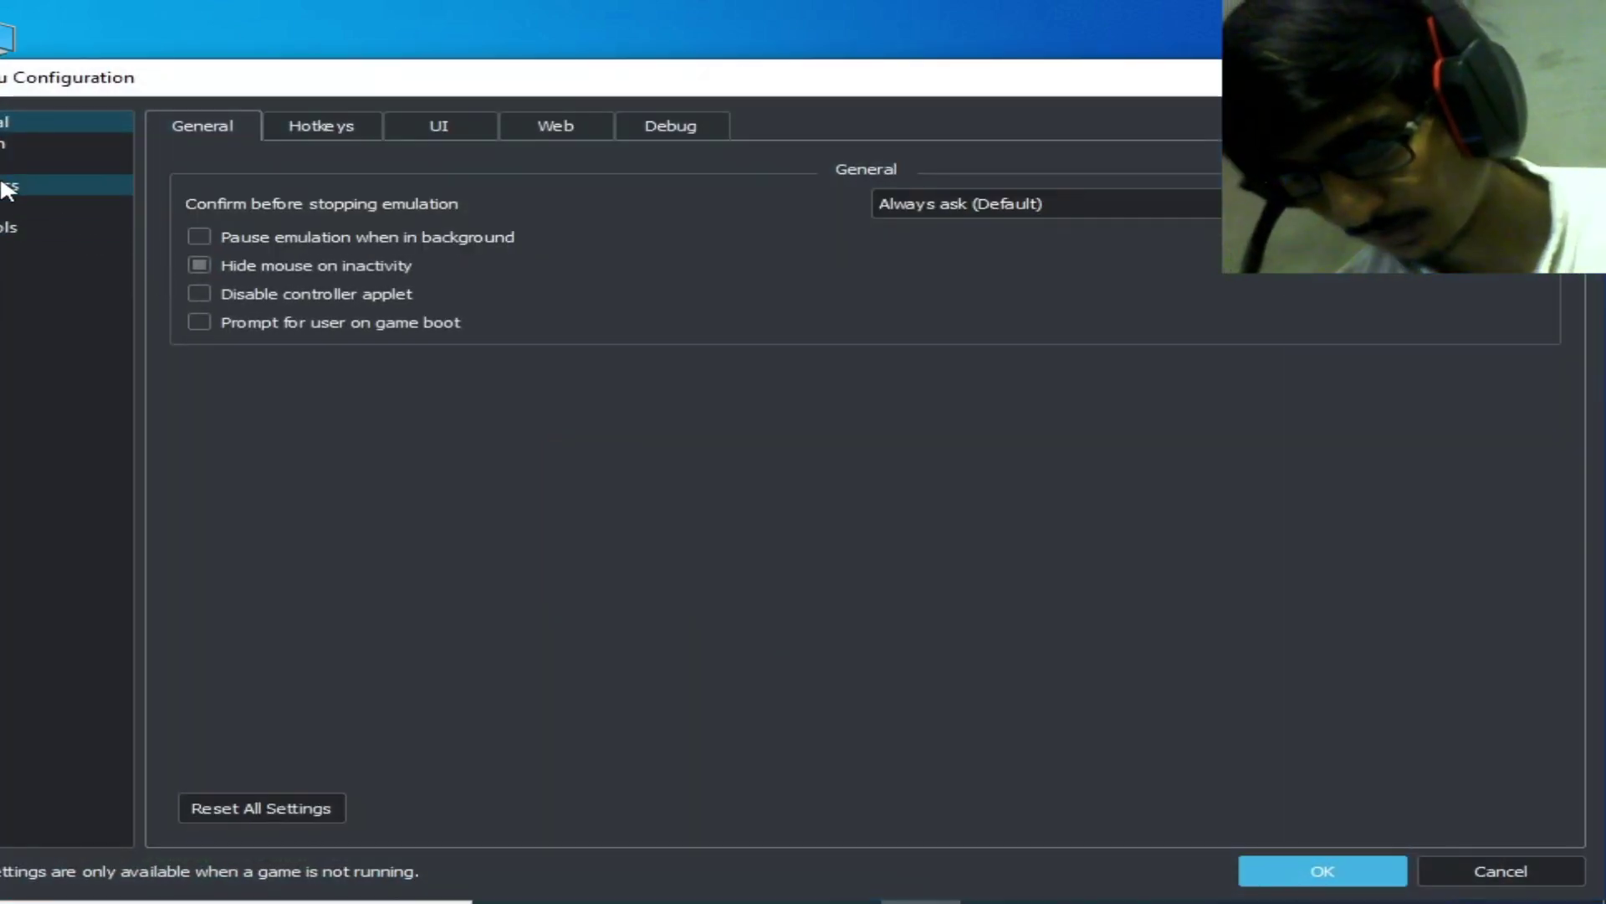
left_click(2, 231)
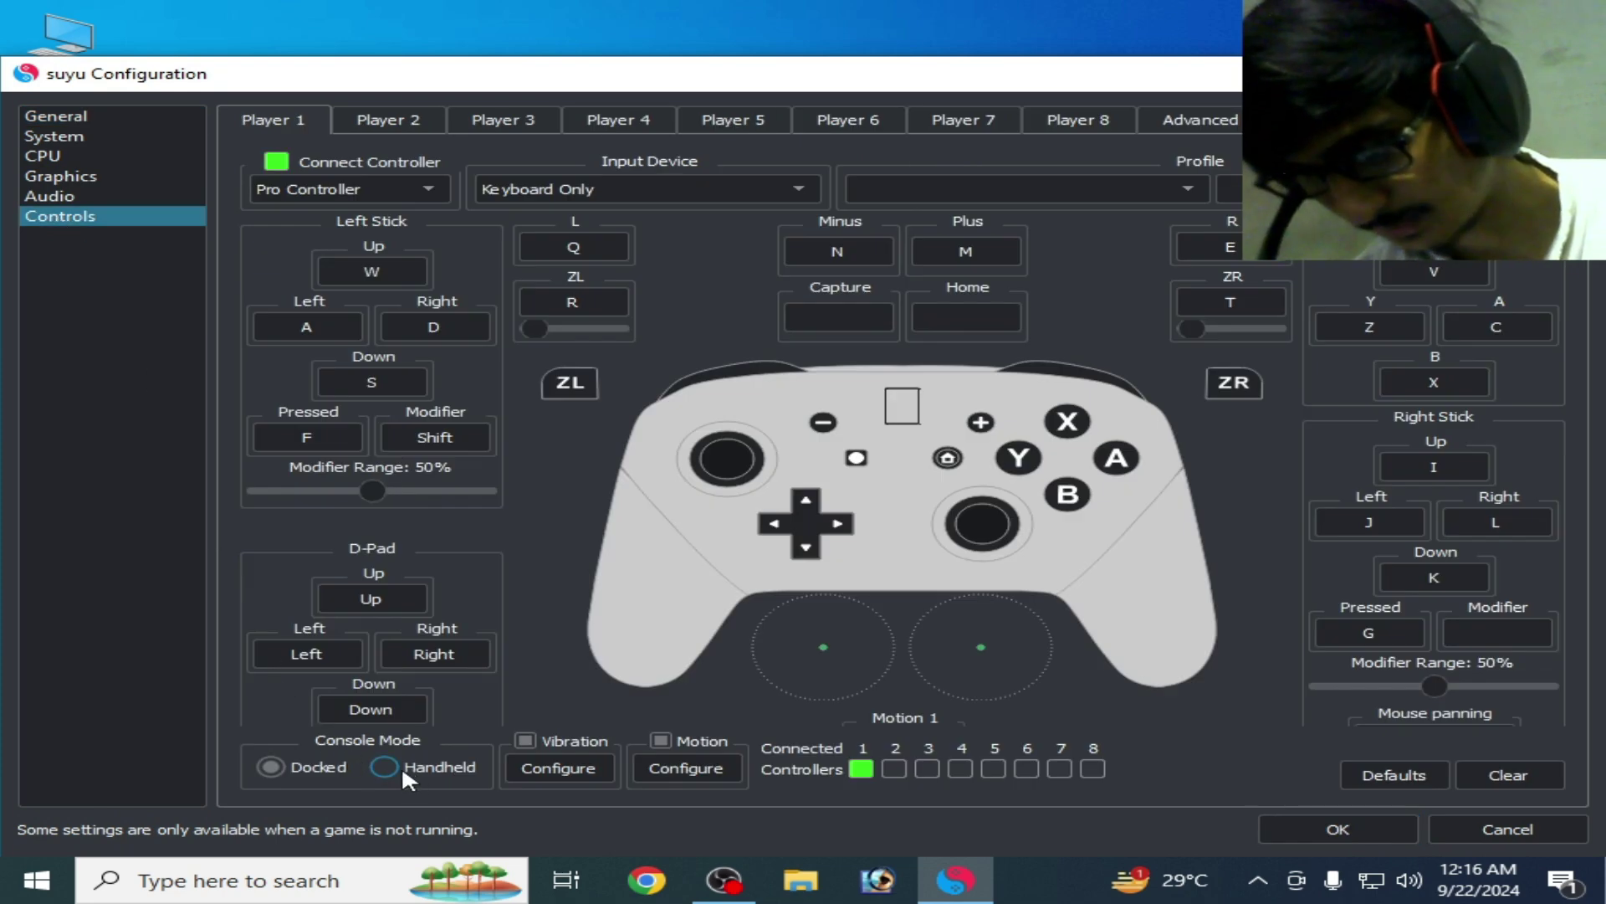
left_click(401, 765)
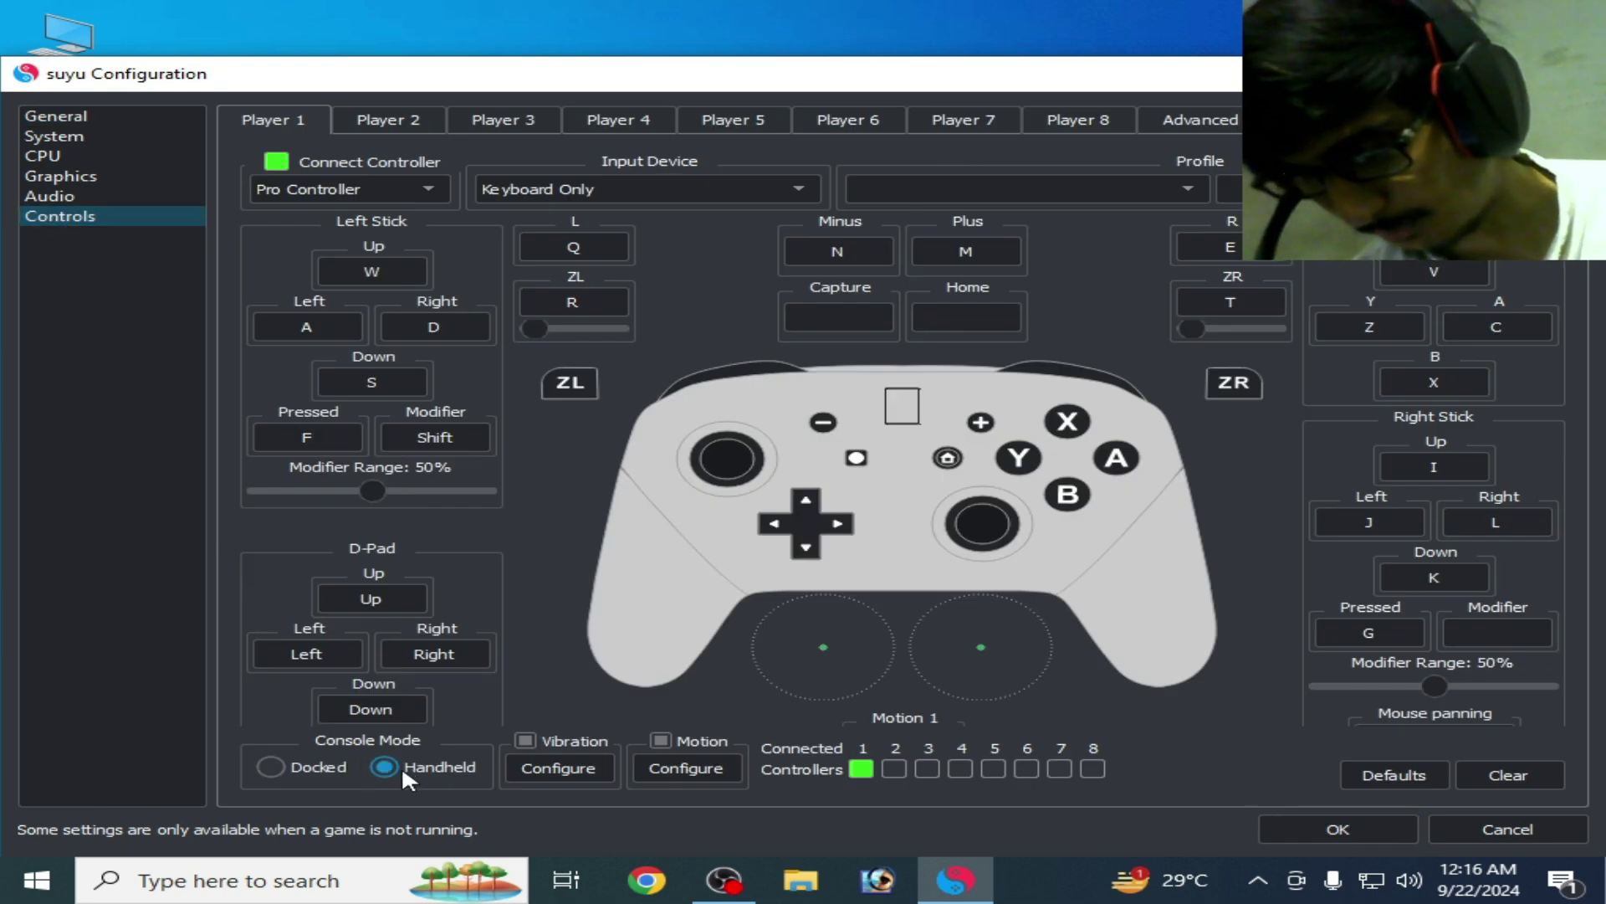
left_click(1369, 826)
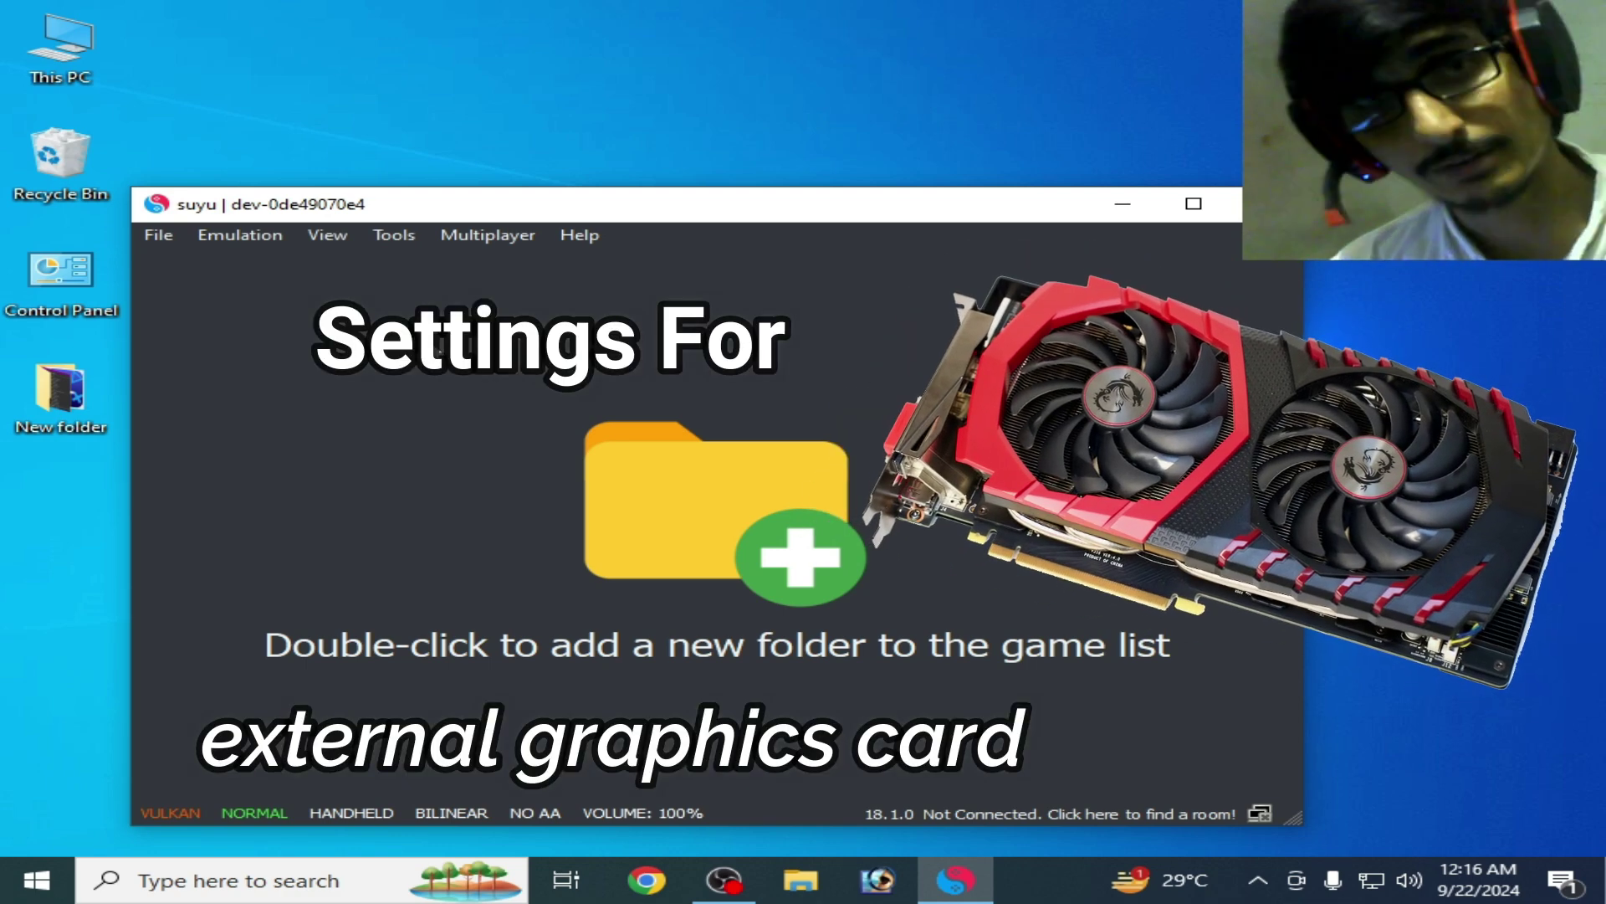
- Change Graphics NVDEC emulation to GPU Video Decoding (Default) and close the configuration
left_click(272, 239)
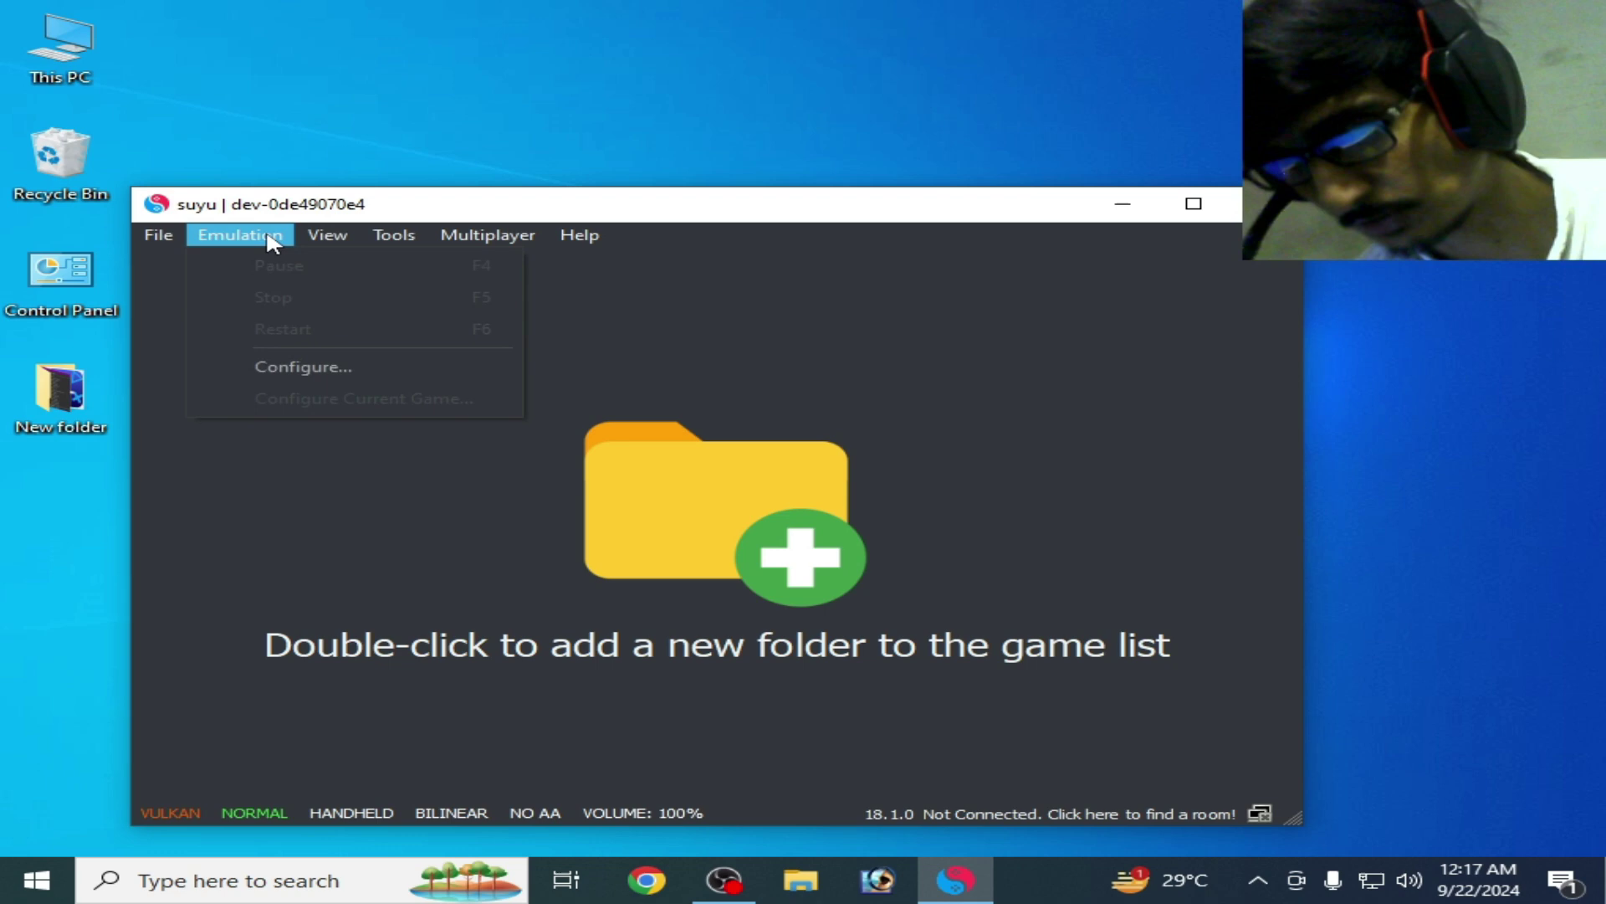
left_click(274, 361)
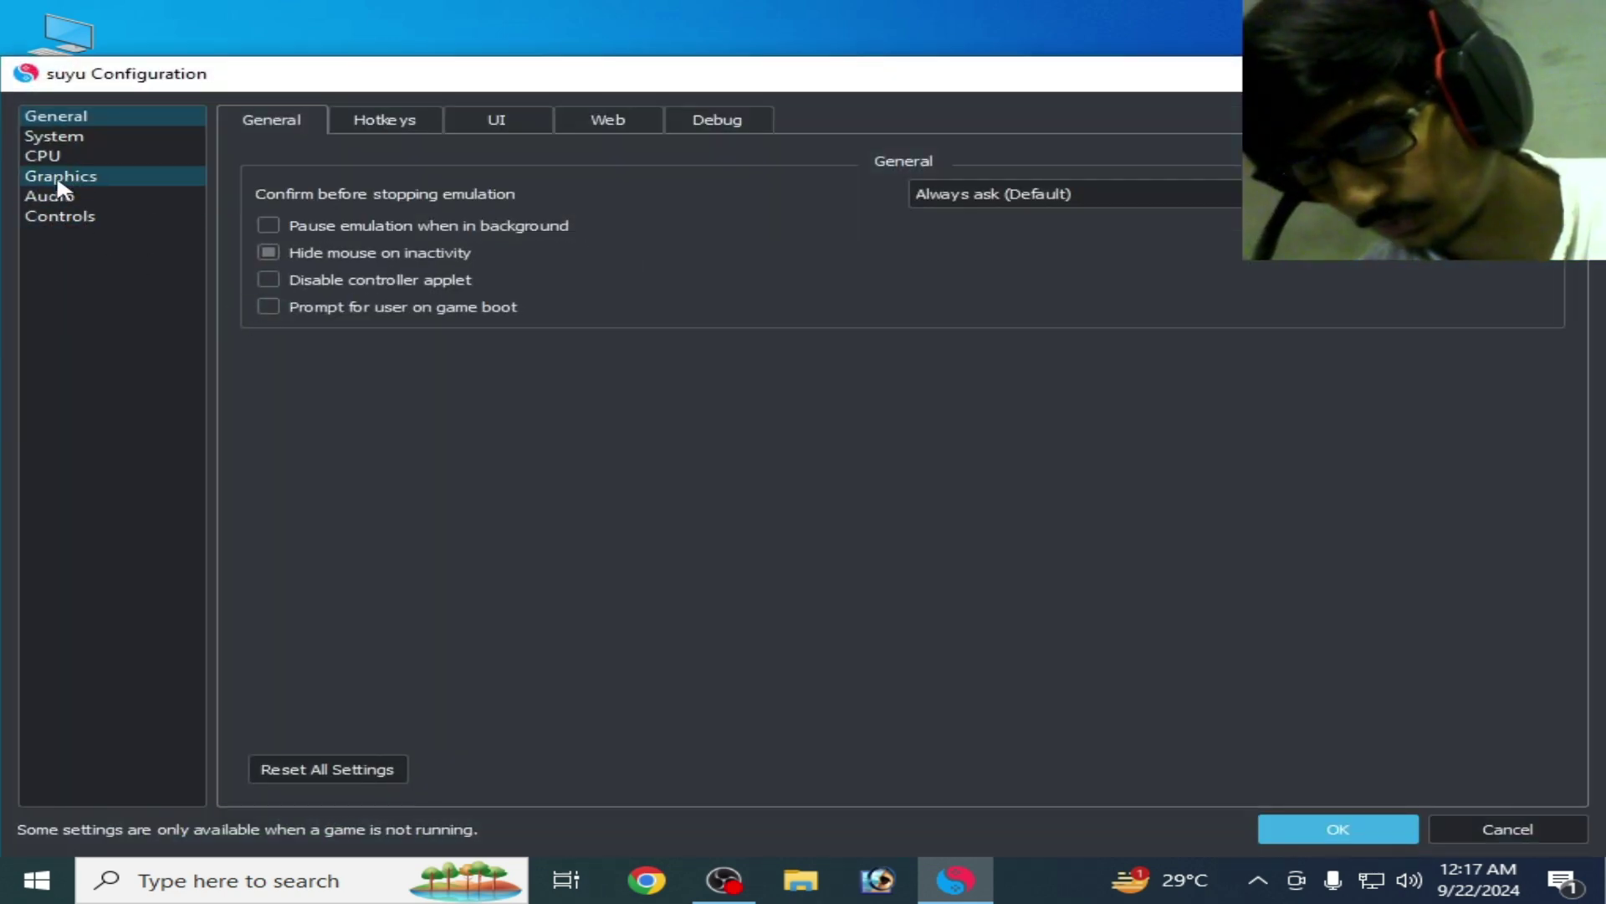
left_click(80, 180)
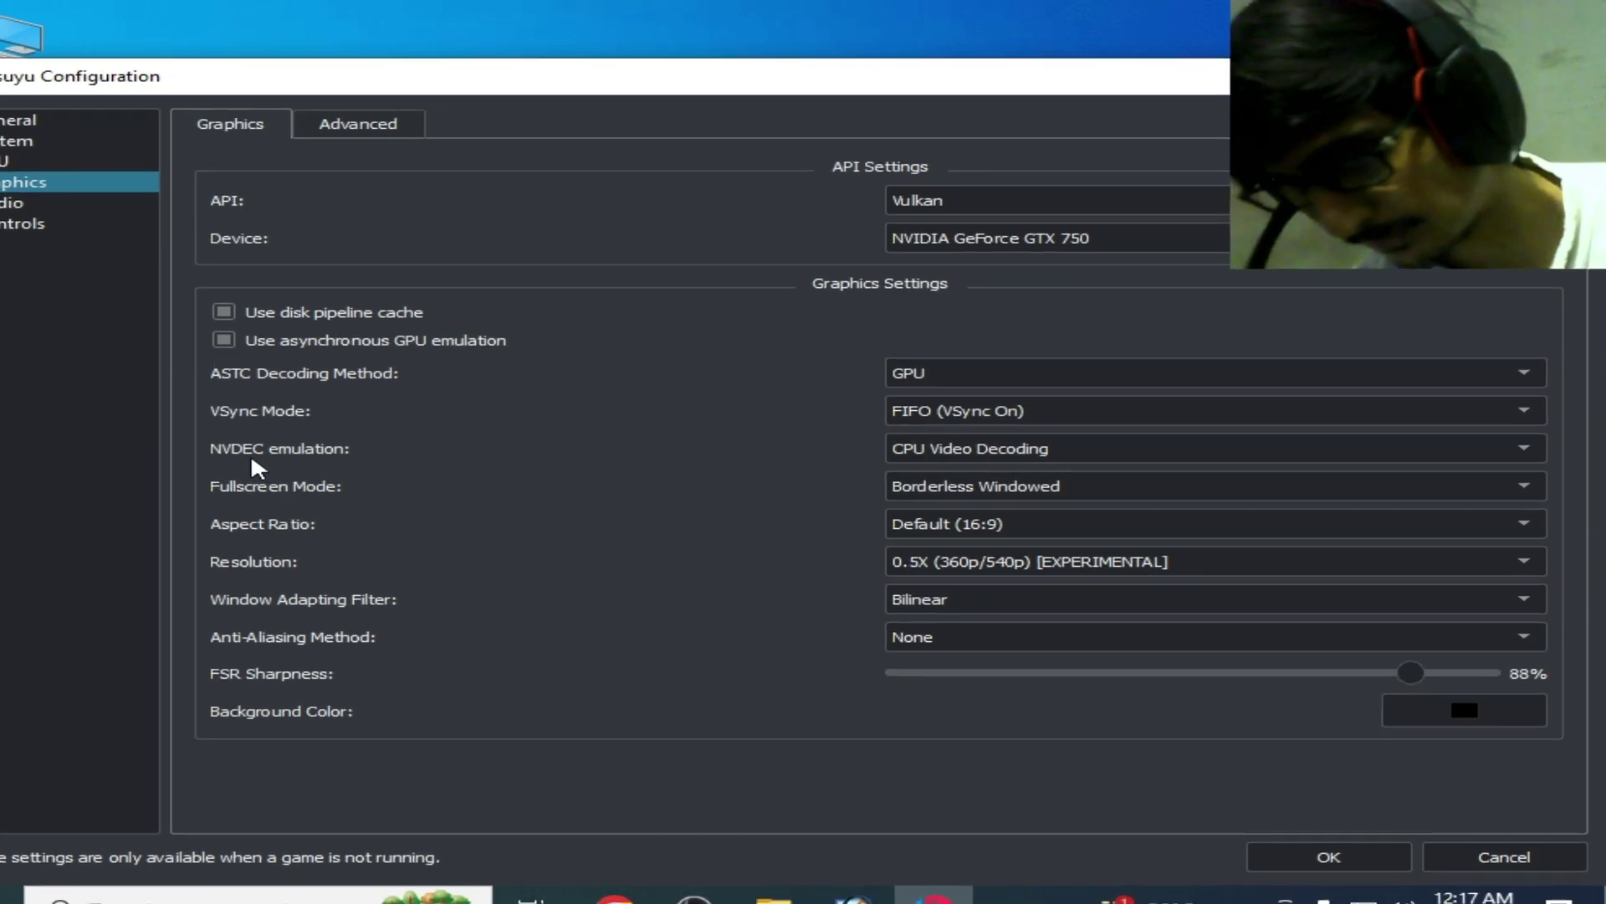
left_click(936, 451)
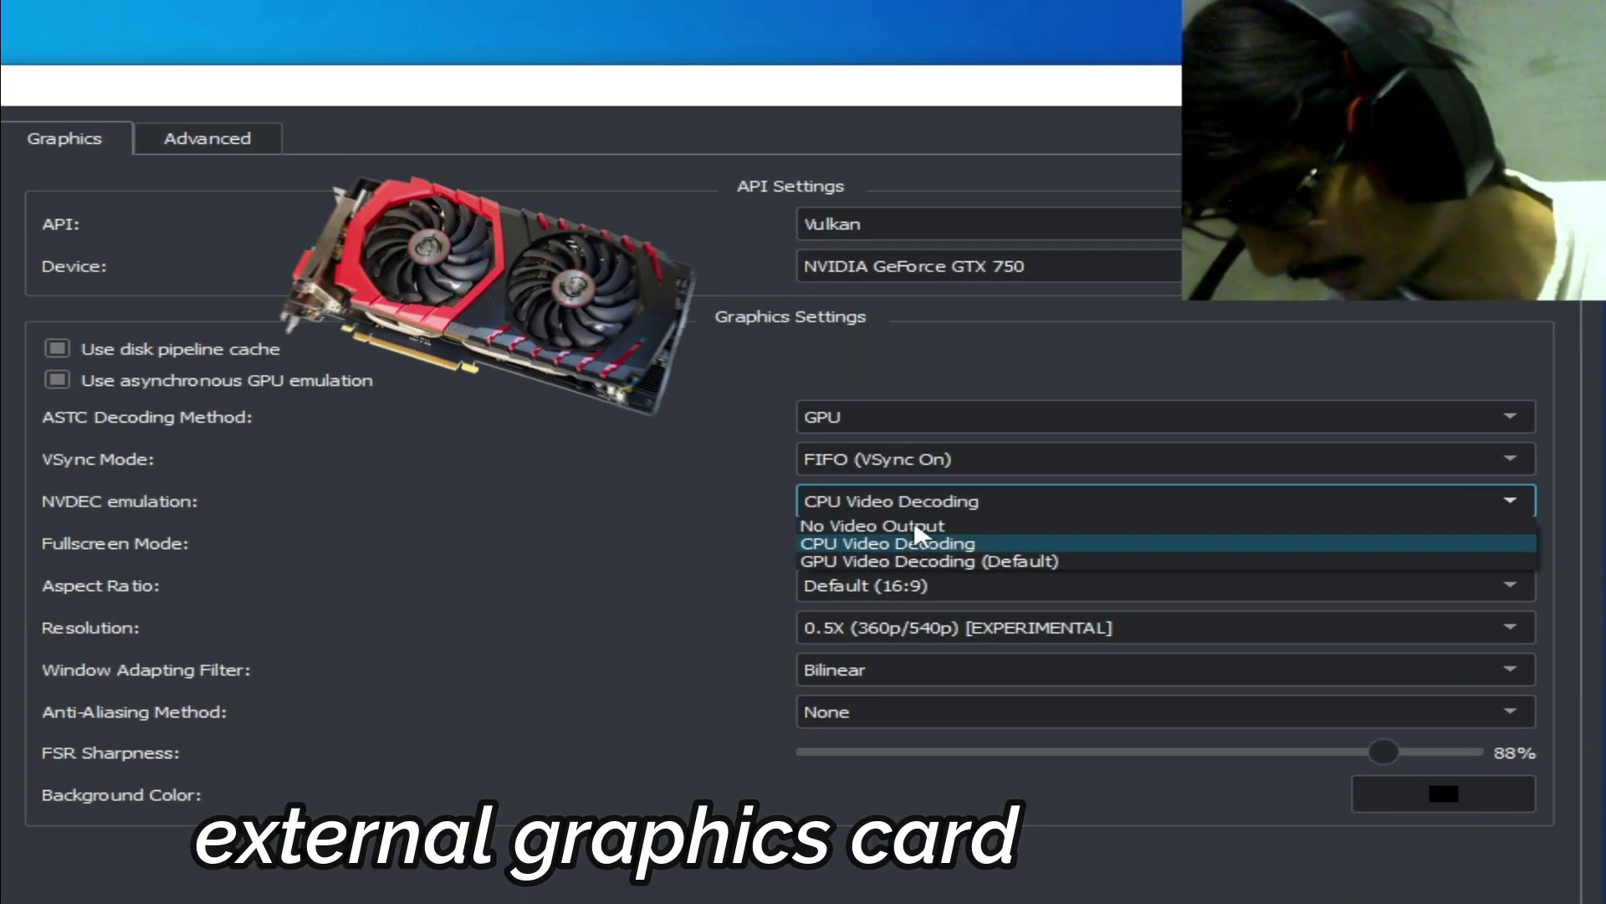
left_click(871, 561)
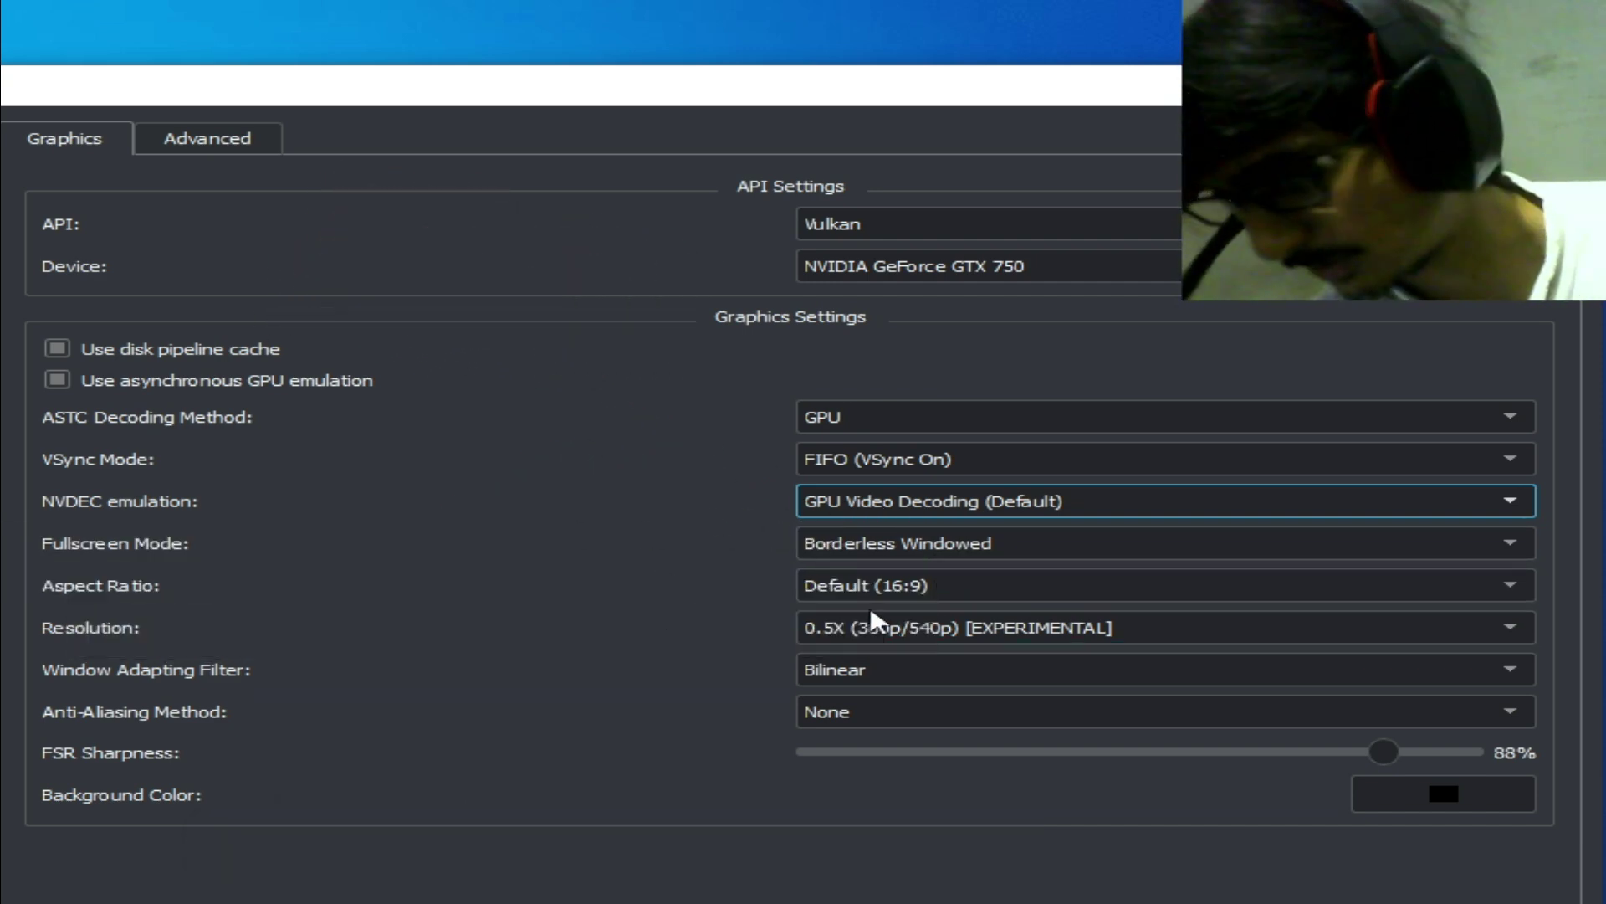
key("Return")
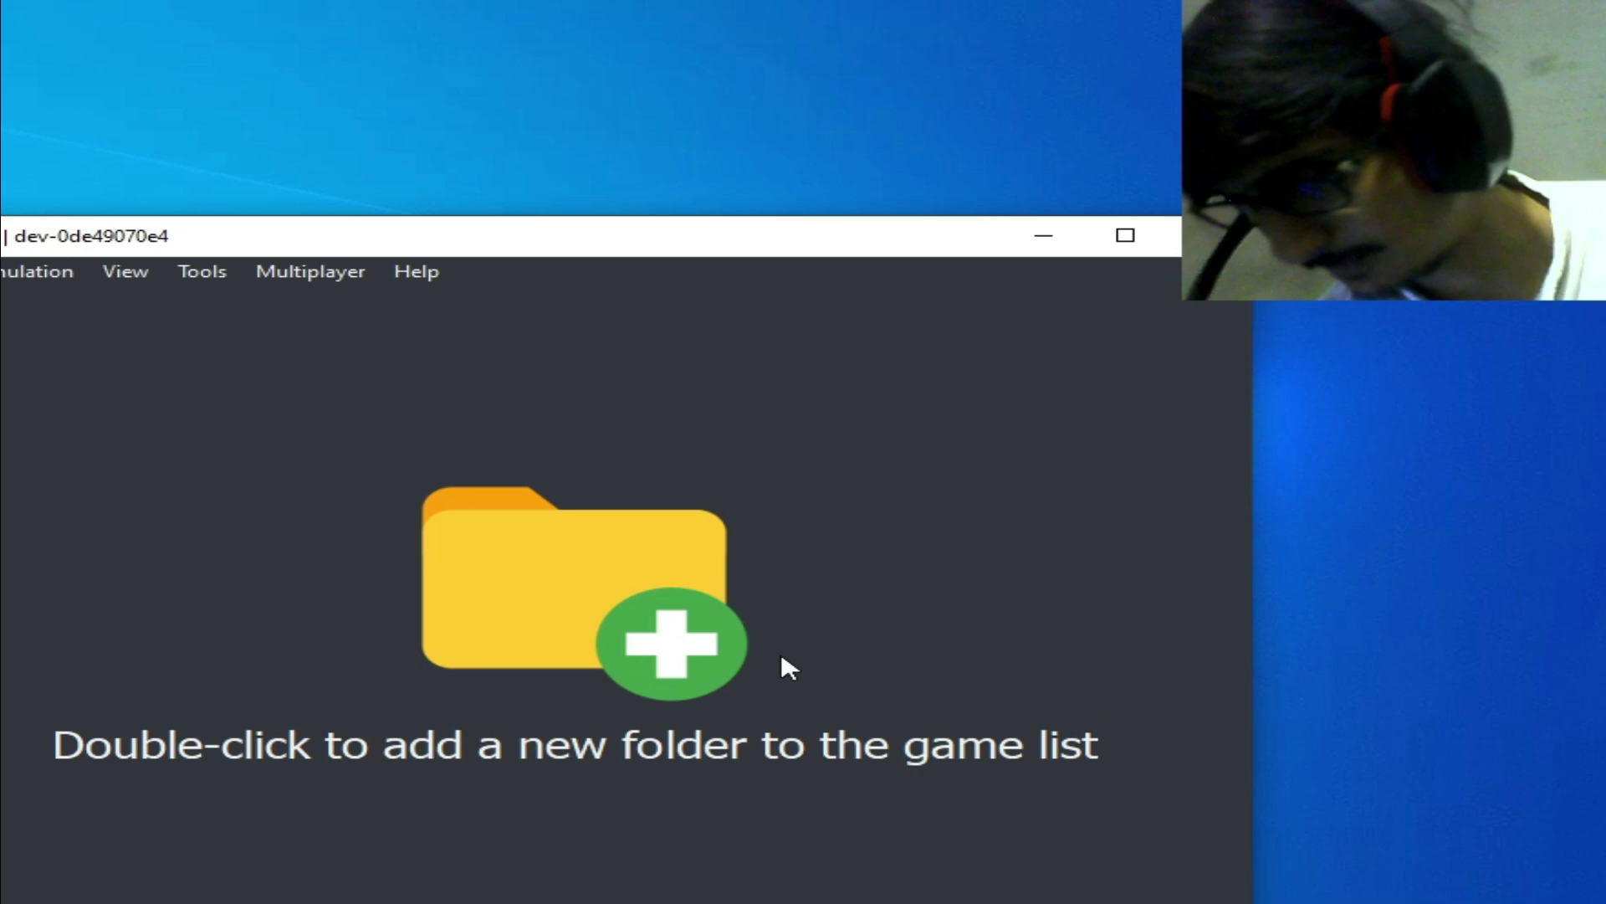